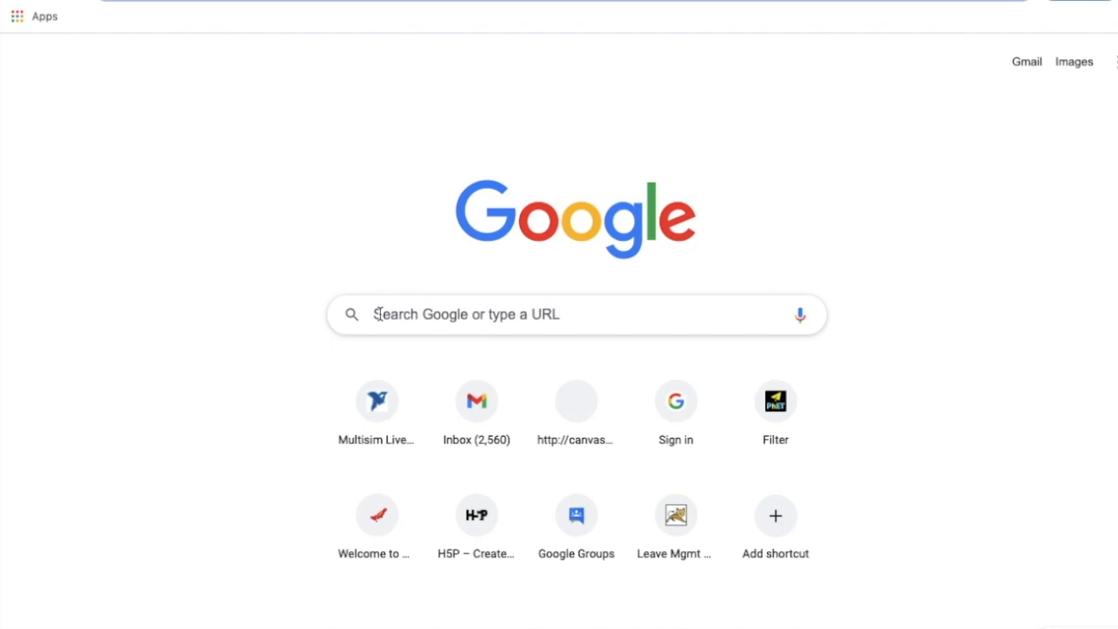
Search Google for multism live, open the Multisim Live Online Circuit Simulator site and create a new circuit
left_click(374, 315)
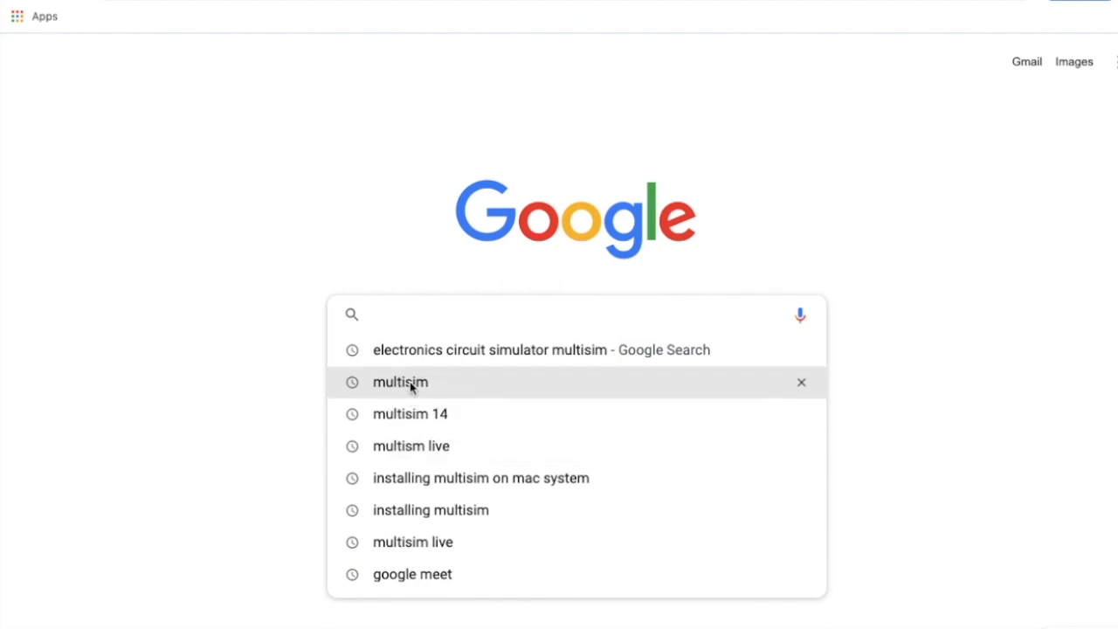
left_click(415, 447)
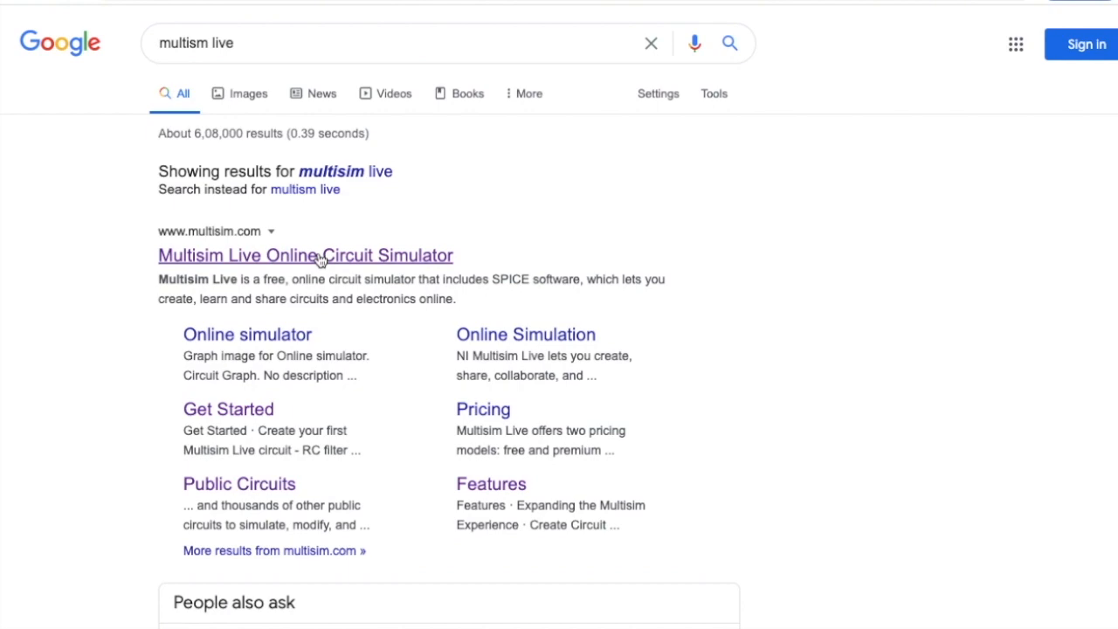
left_click(319, 257)
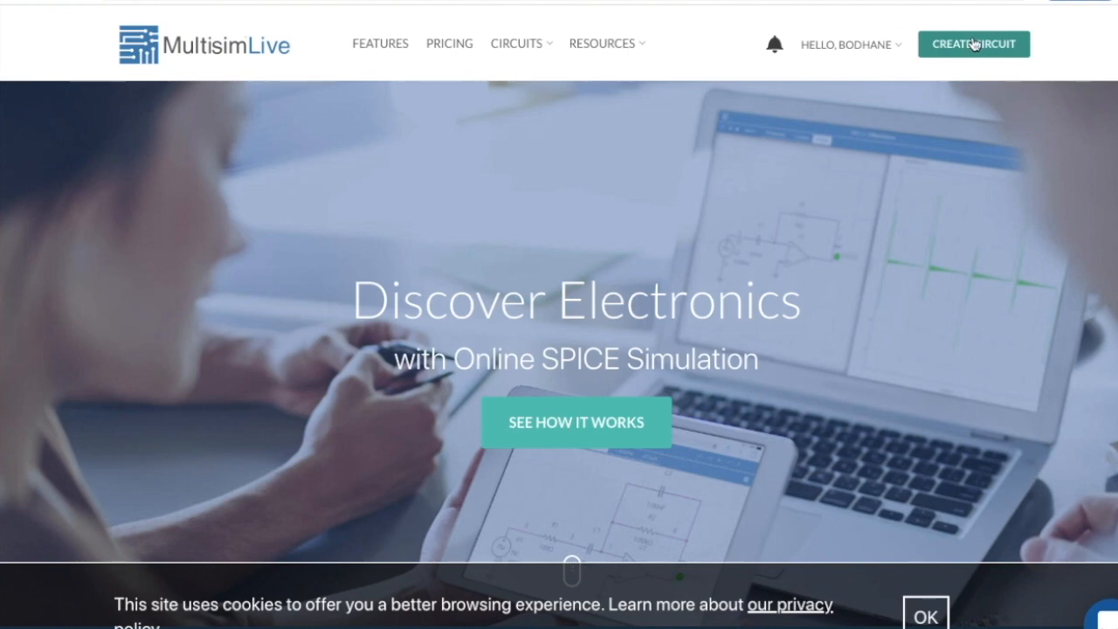
left_click(975, 45)
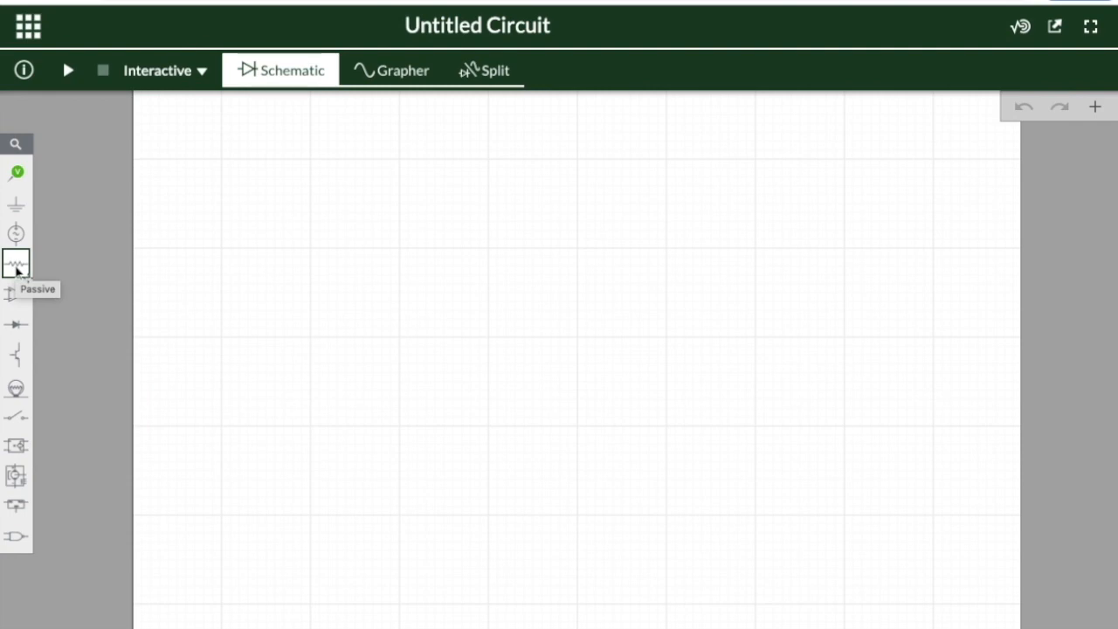
Place a horizontal resistor in the upper-left part of the blank schematic
left_click(17, 267)
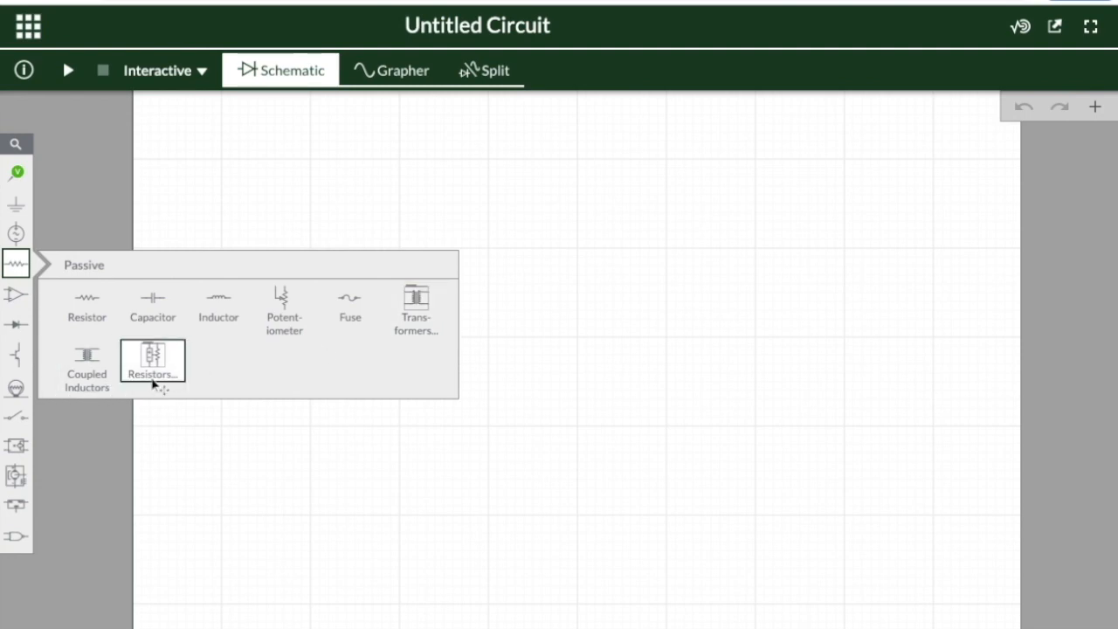
left_click(88, 301)
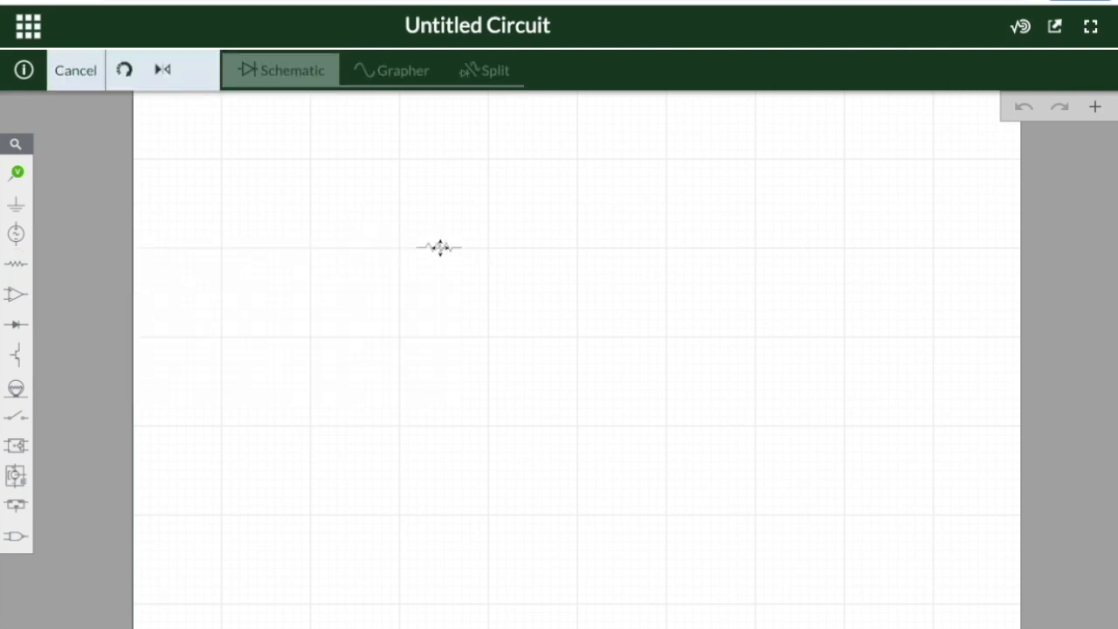
left_click(439, 245)
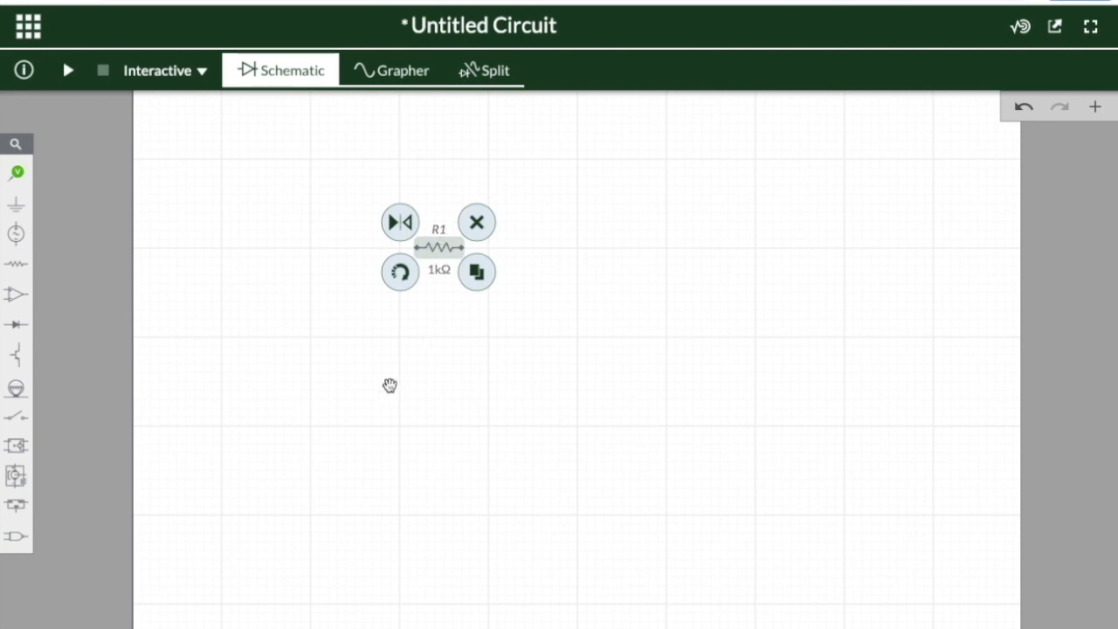
left_click(368, 390)
Place a second resistor below and to the right of R1 and rotate it to vertical
left_click(16, 265)
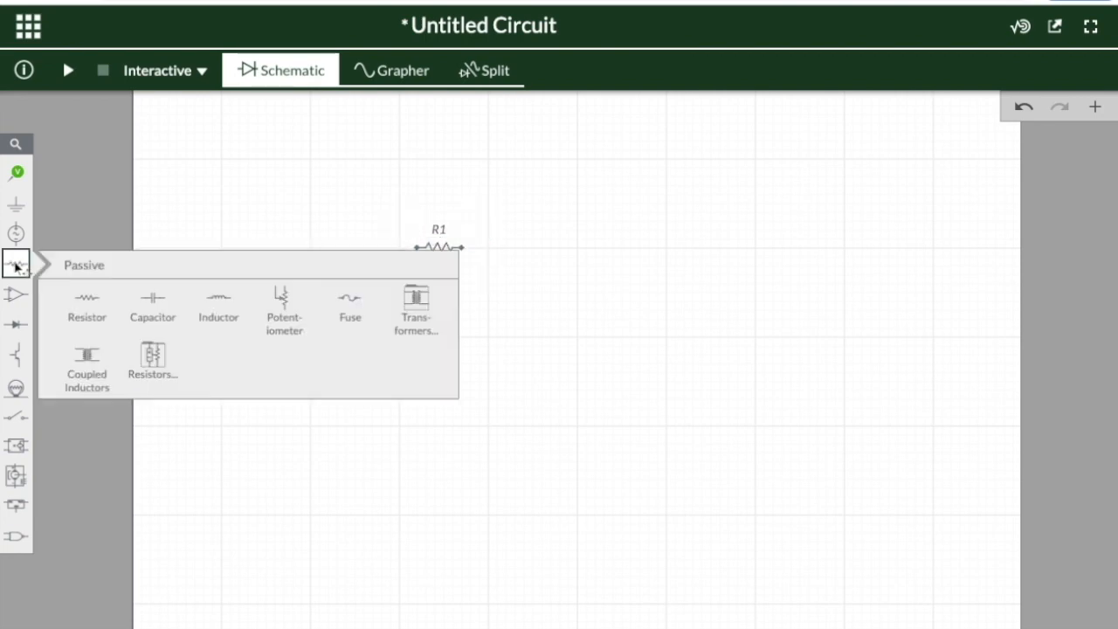
left_click(93, 310)
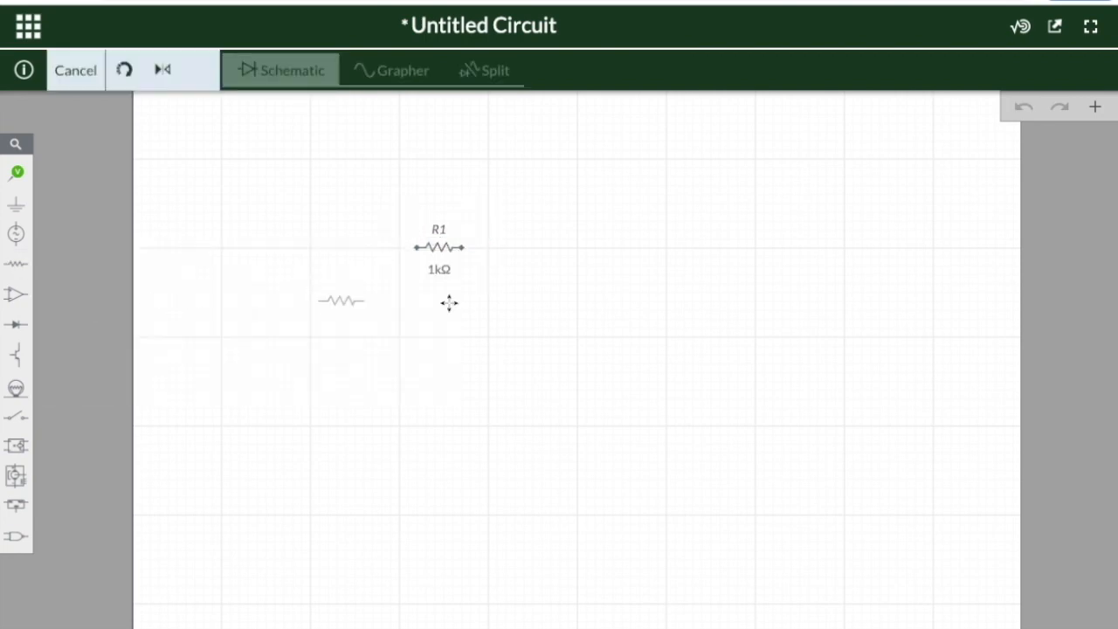
left_click(565, 320)
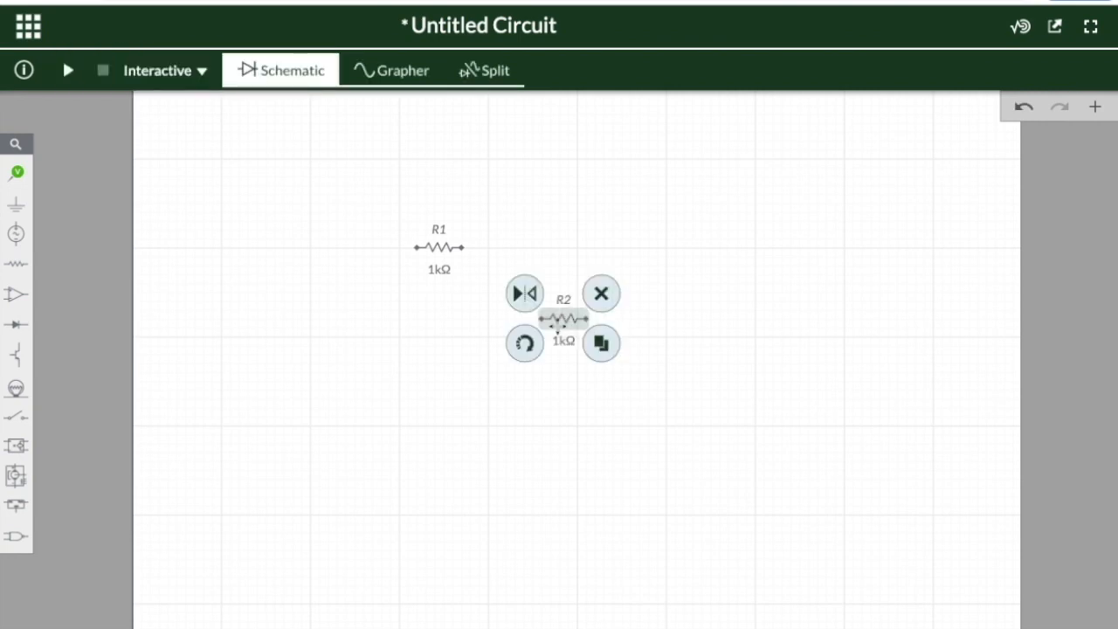
left_click(524, 346)
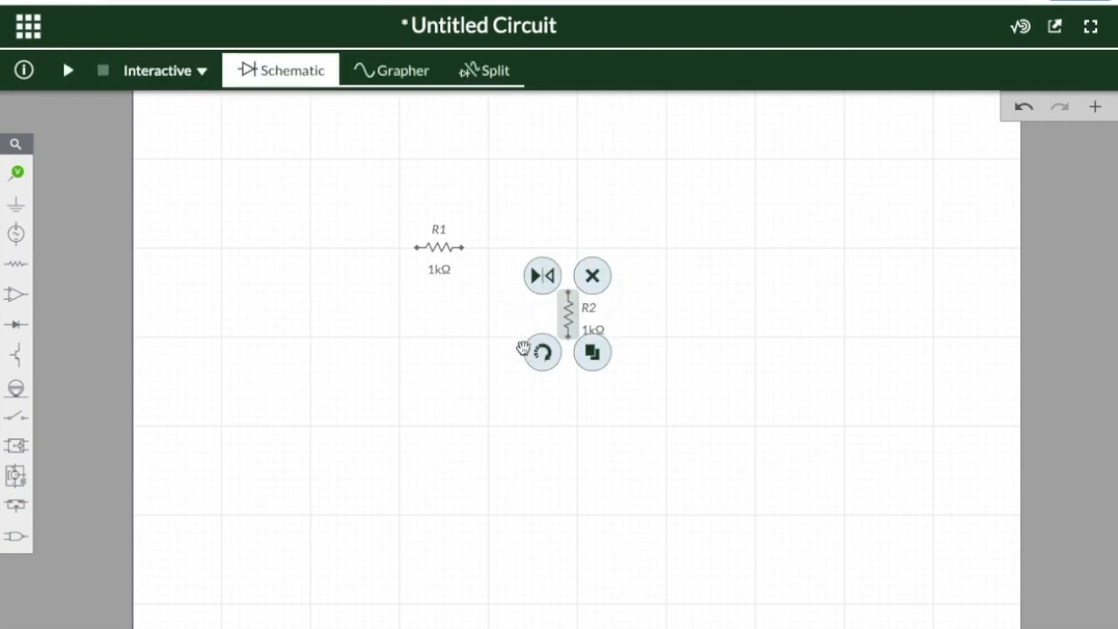
Place a third resistor horizontally, level with R1 and to the right of R2
left_click(16, 263)
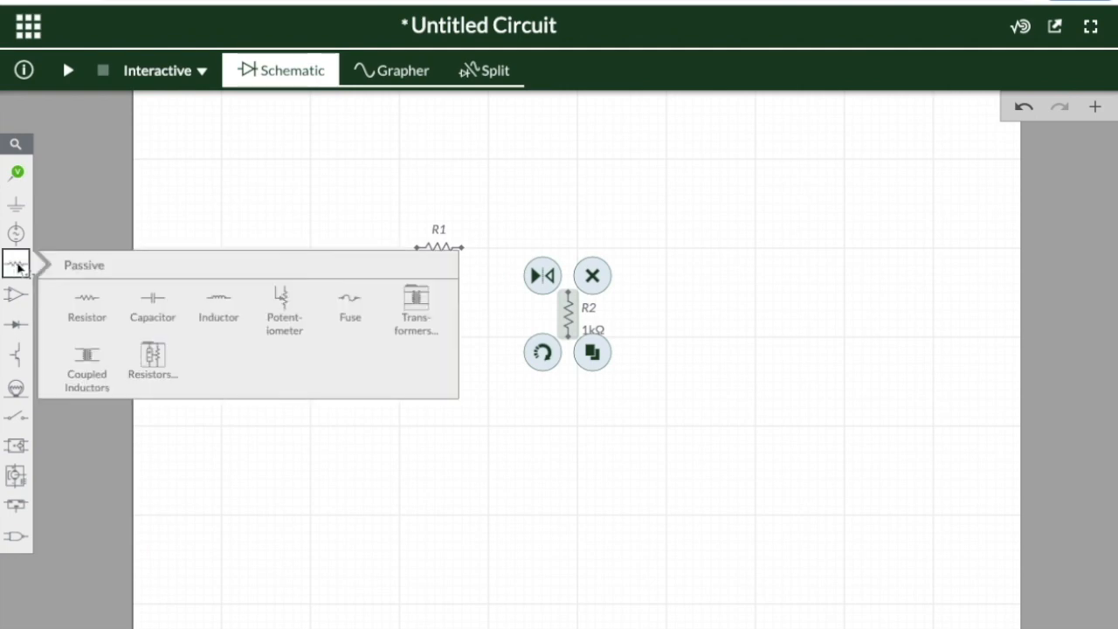
left_click(85, 301)
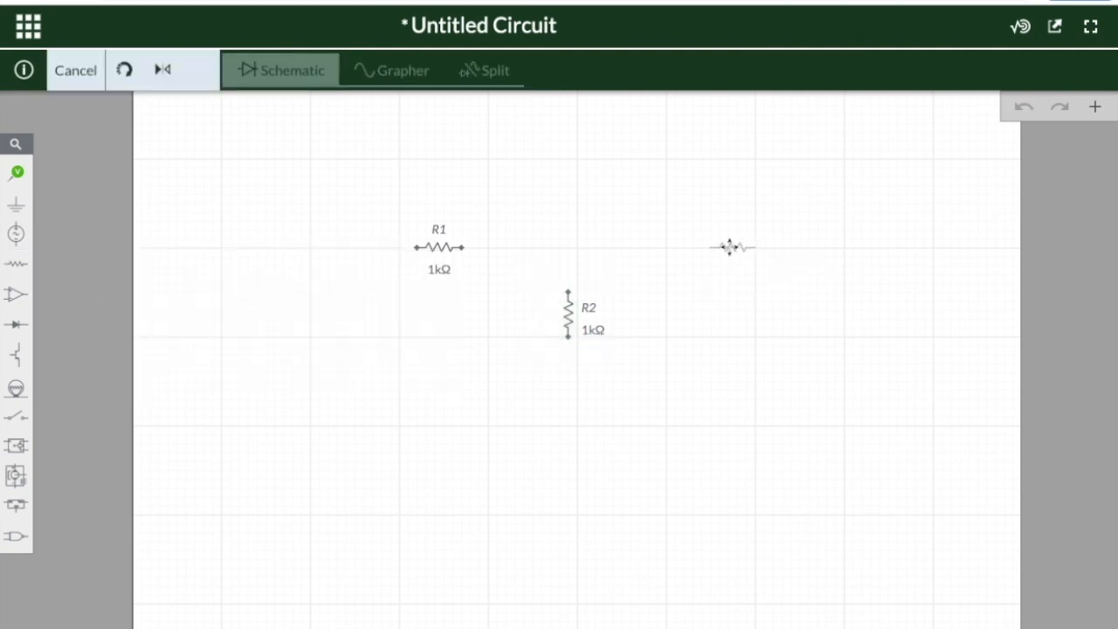
left_click(730, 247)
left_click(710, 380)
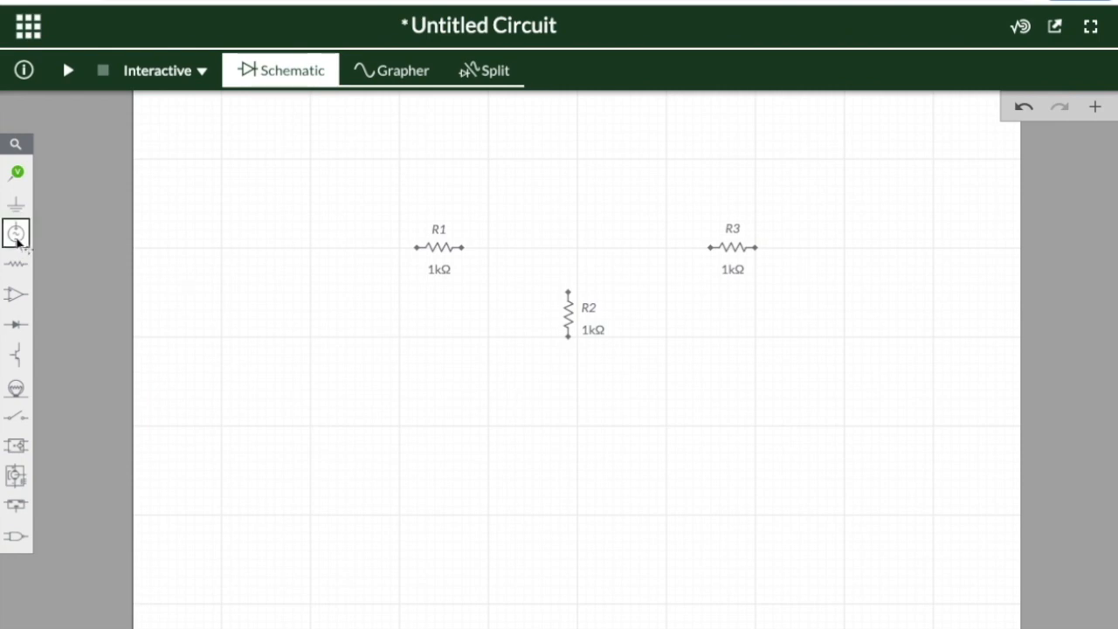
Place a DC Voltage (VCC) source below and to the left of R1, level with R2
mouse_move(18, 239)
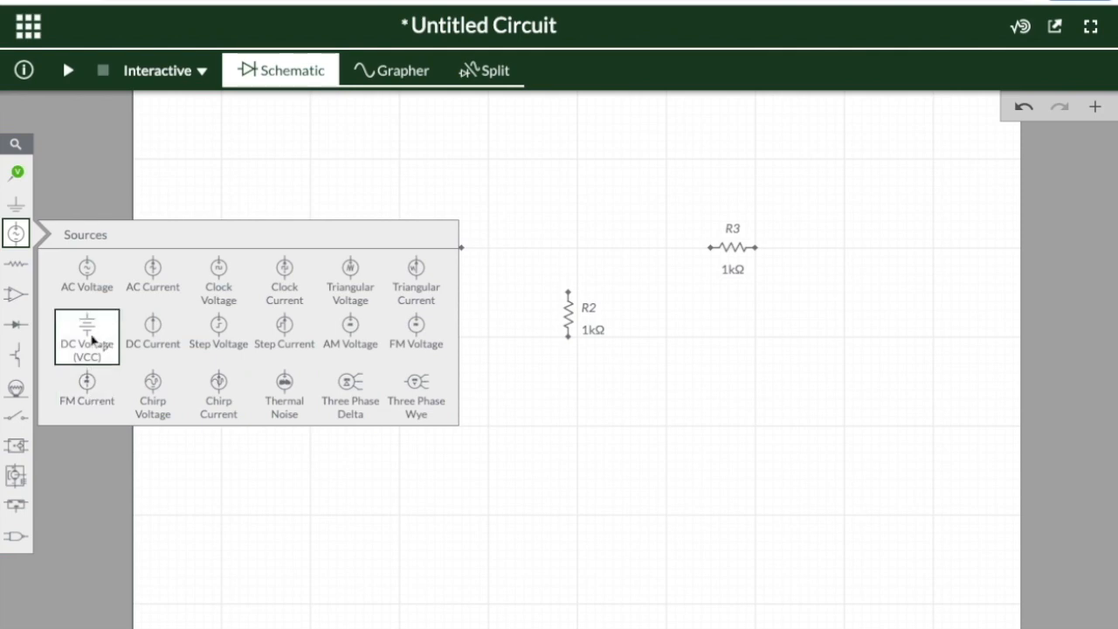
left_click(92, 340)
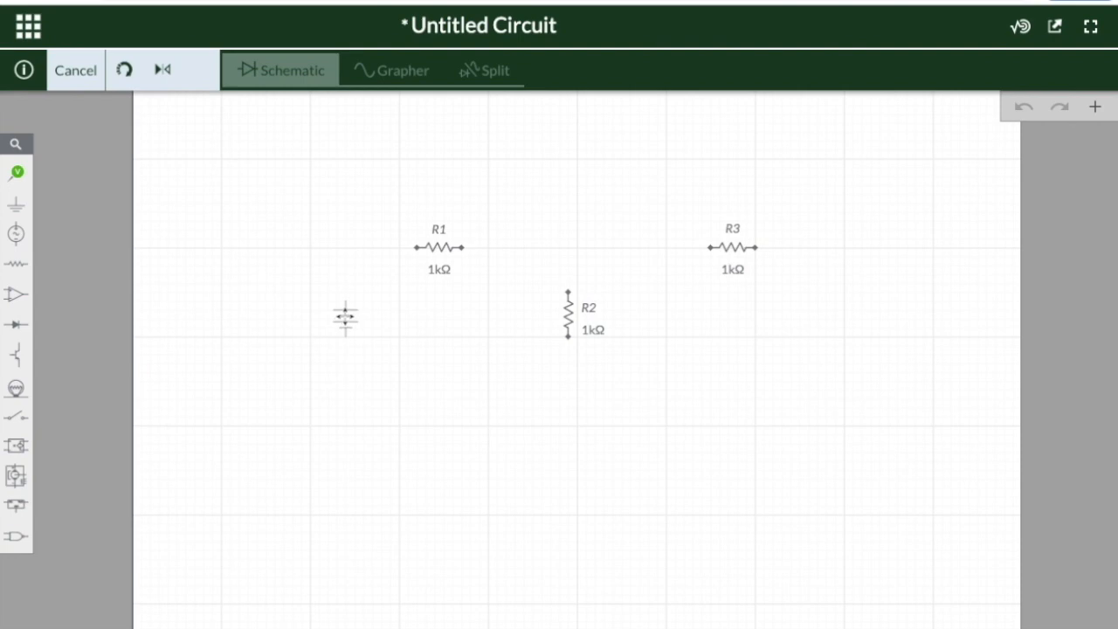
left_click(345, 319)
left_click(373, 473)
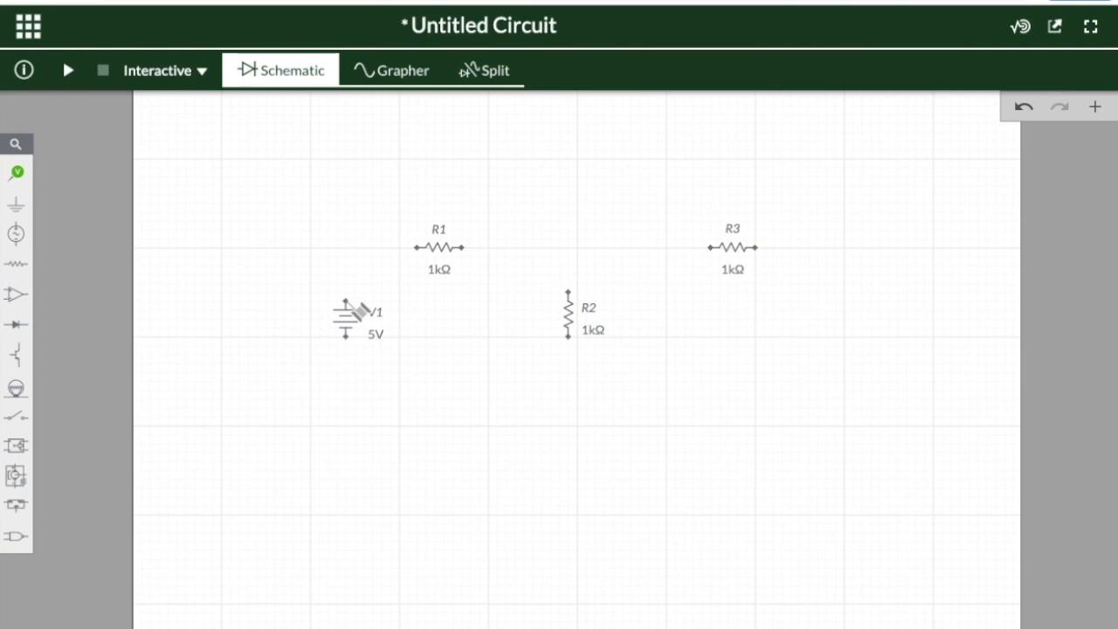
Wire the upper terminal of V1 to the left end of R1, and R1's right end to the top of R2
left_click(369, 319)
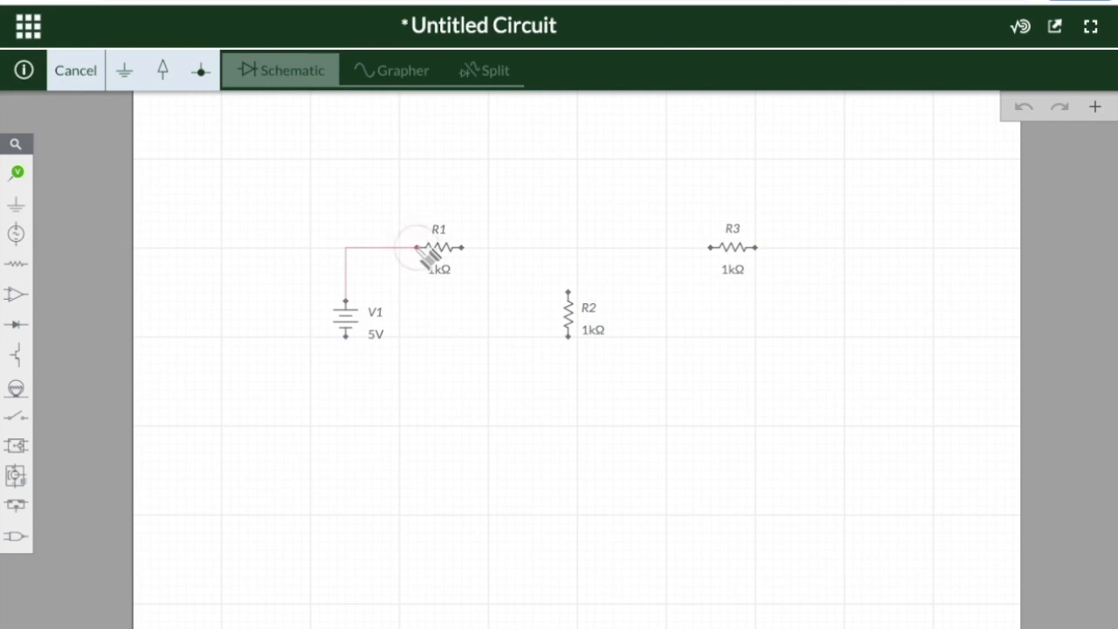
left_click(418, 248)
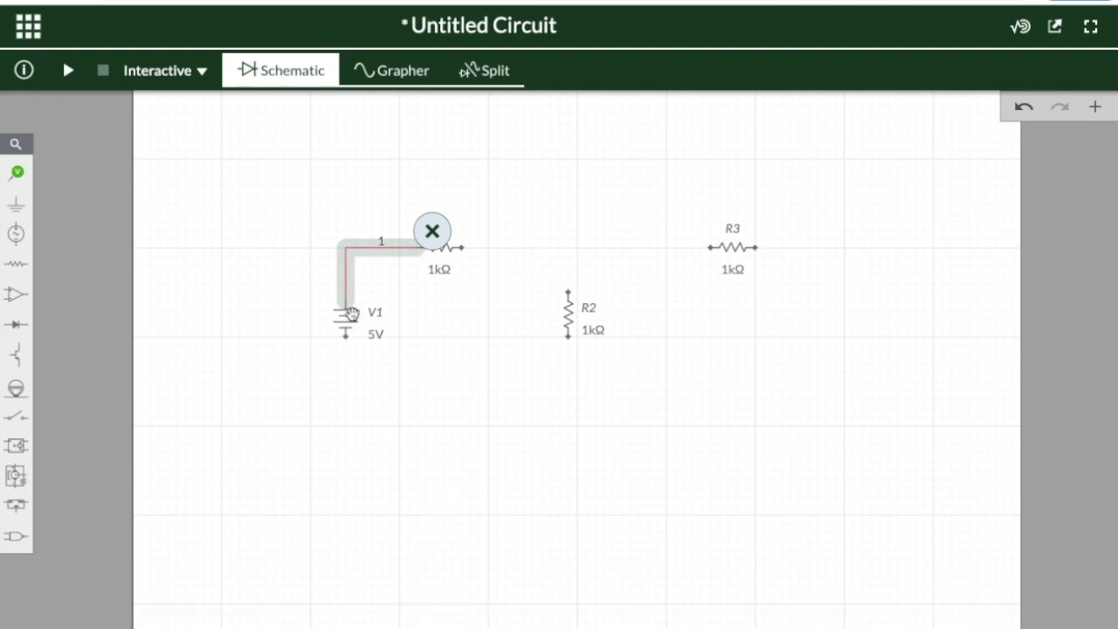
left_click(470, 252)
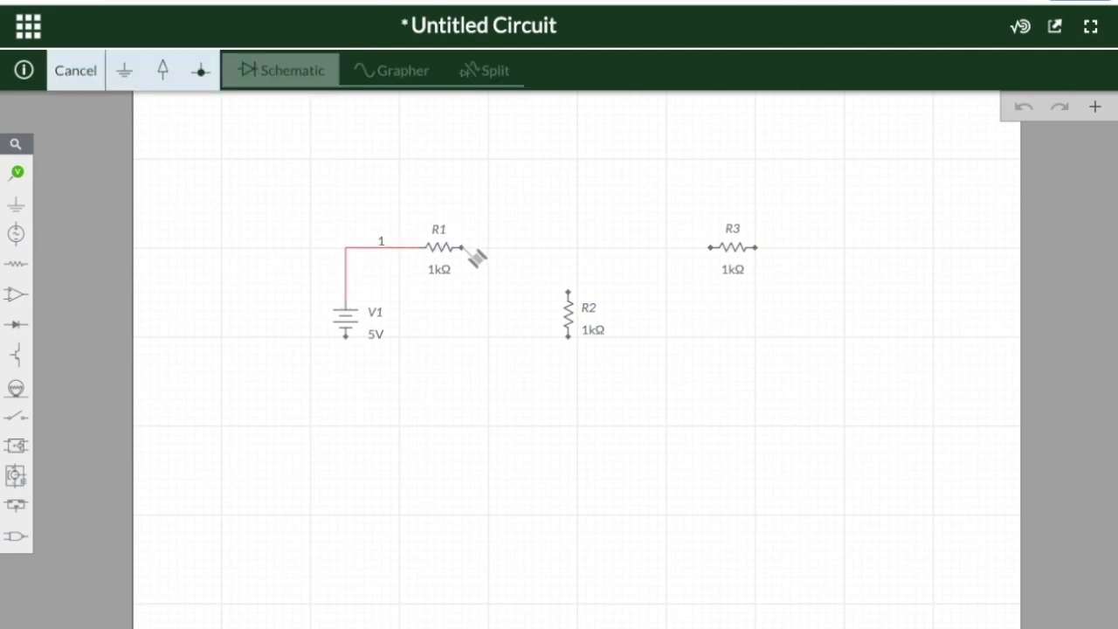
left_click(584, 302)
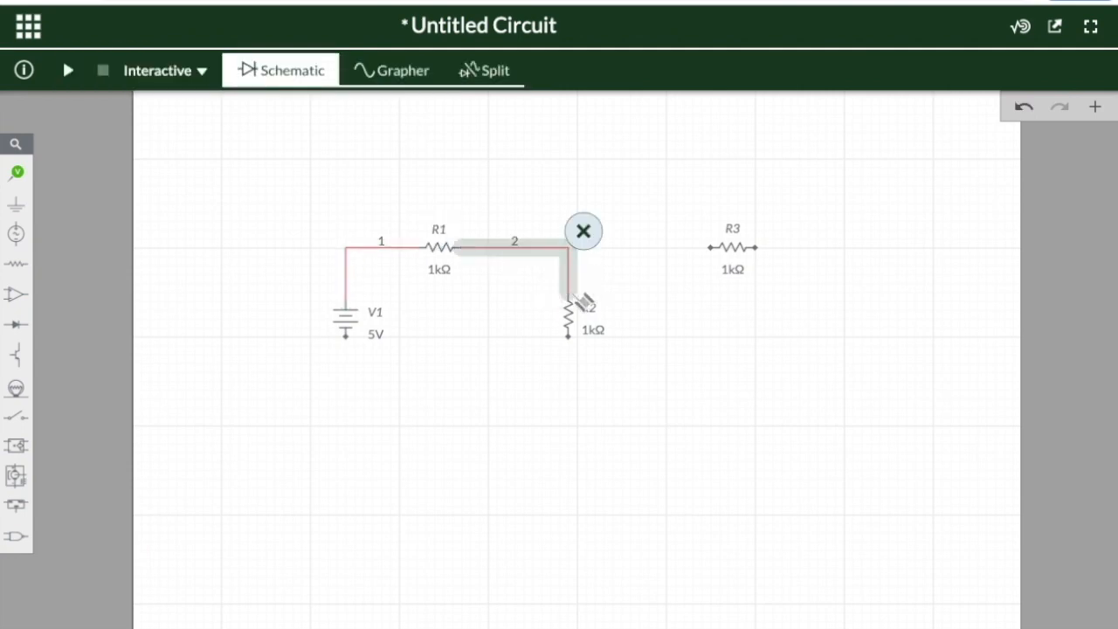
Wire the left end of R3 to the corner of the wire joining R1 and R2
left_click(712, 249)
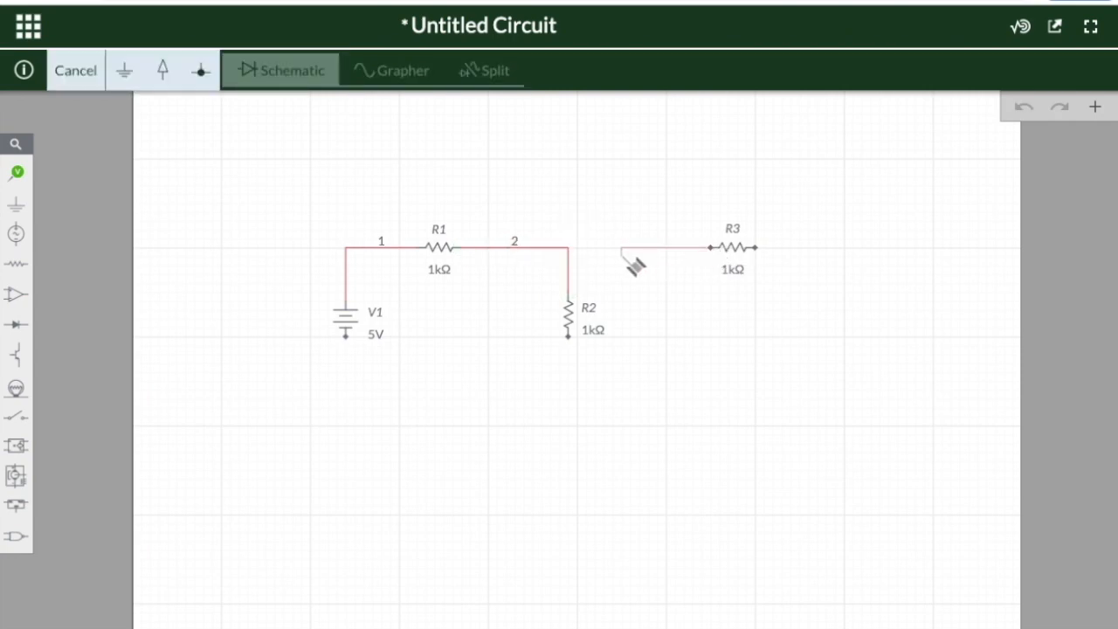
left_click(570, 250)
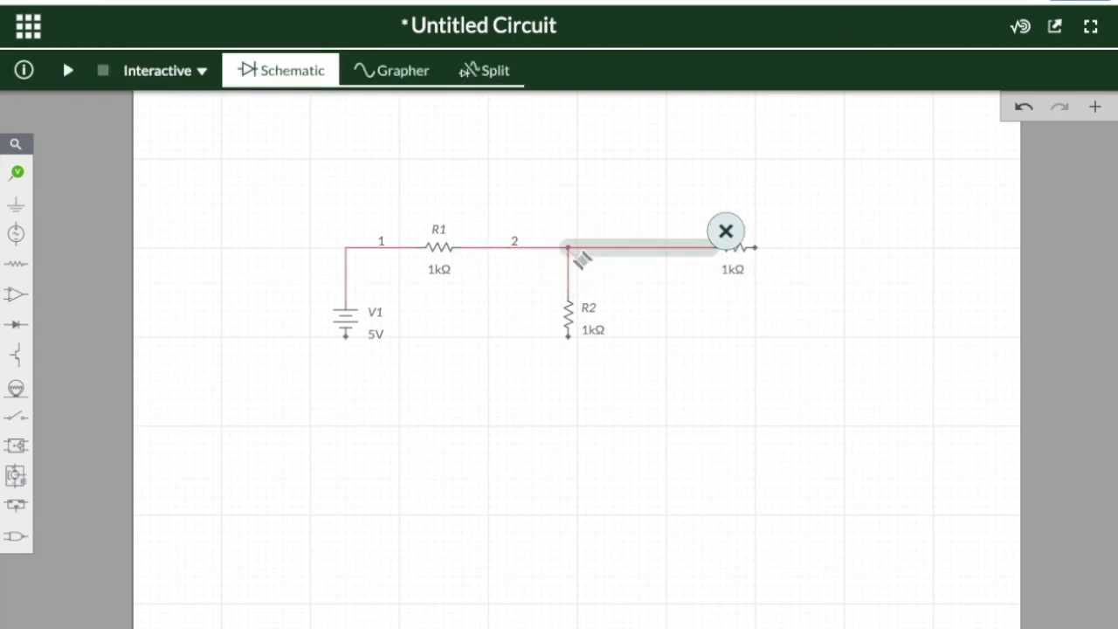
left_click(347, 340)
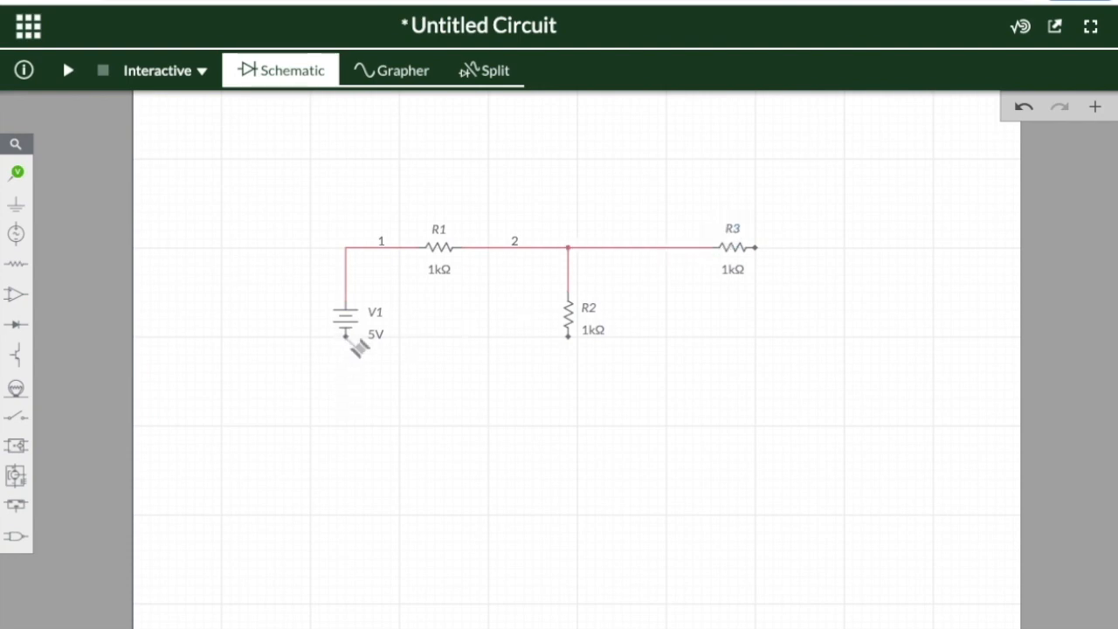
left_click(345, 338)
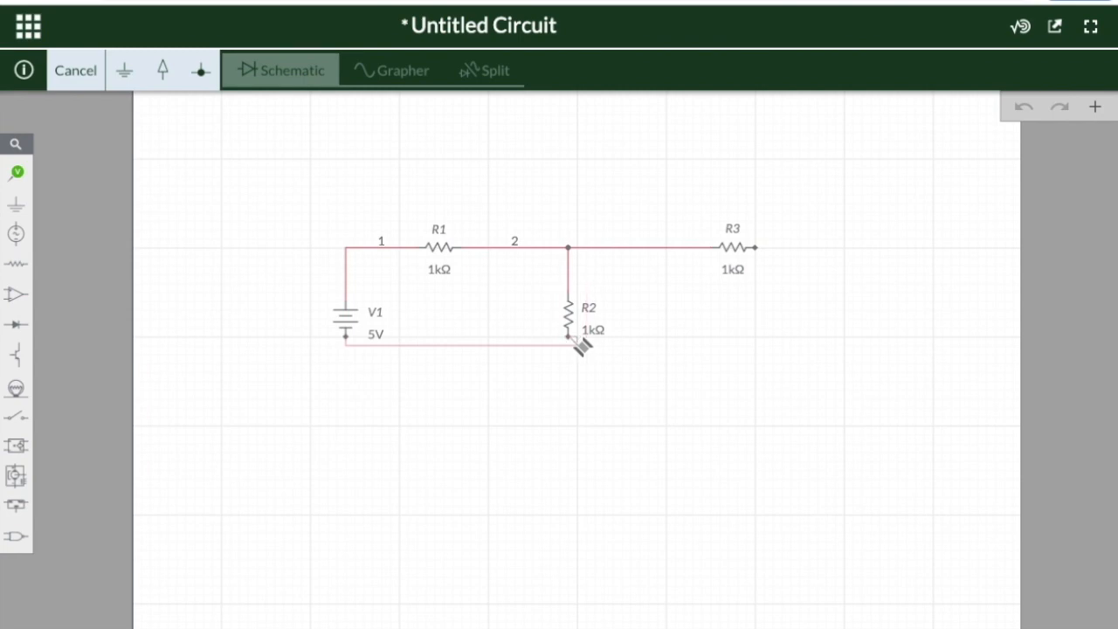
left_click(577, 343)
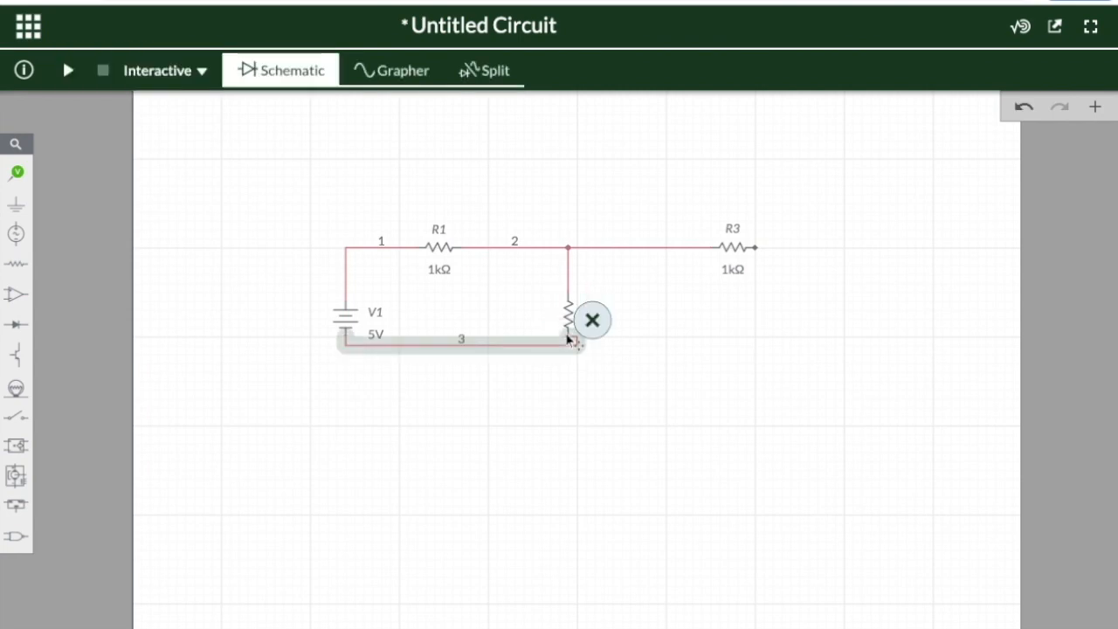
left_click(554, 485)
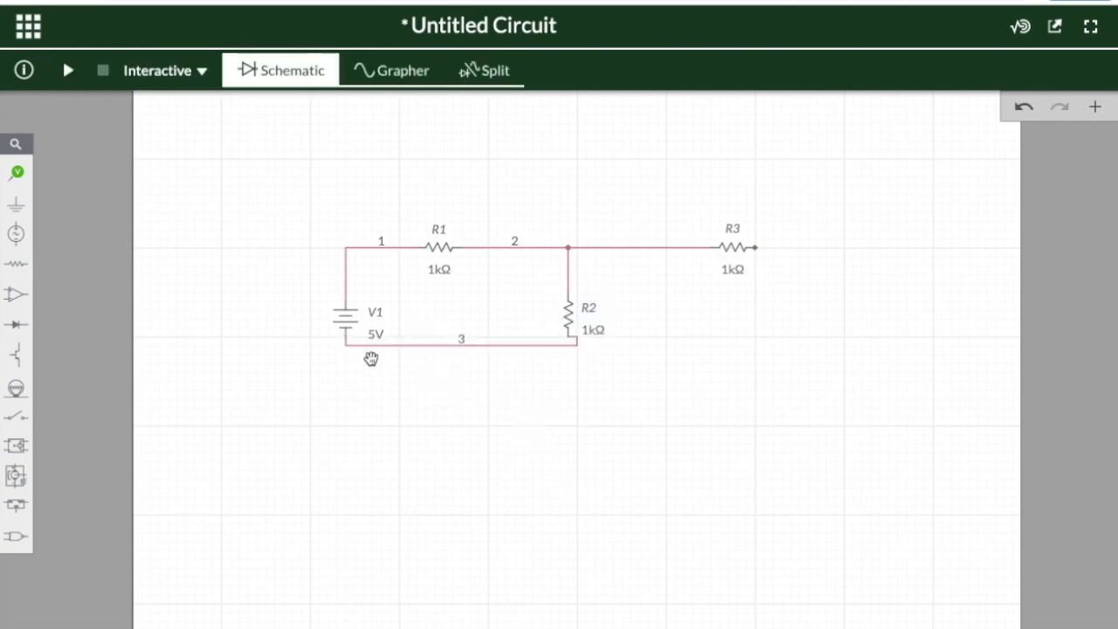
left_click(565, 345)
left_click(583, 321)
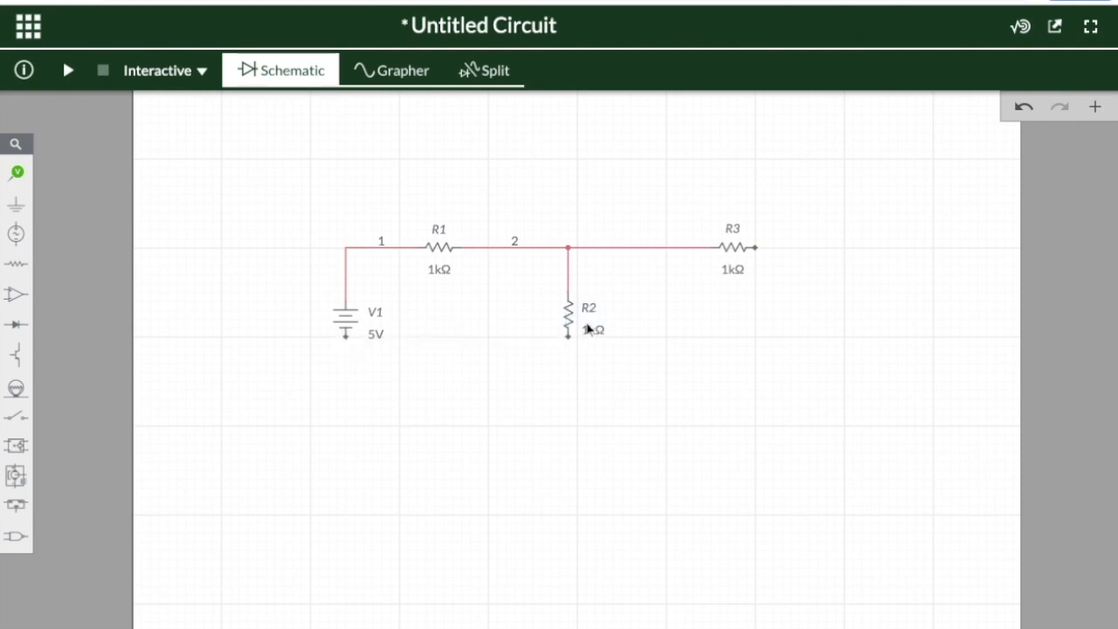
Wire the lower terminal of V1 directly to the bottom end of R2
left_click(347, 337)
left_click(347, 337)
left_click(347, 337)
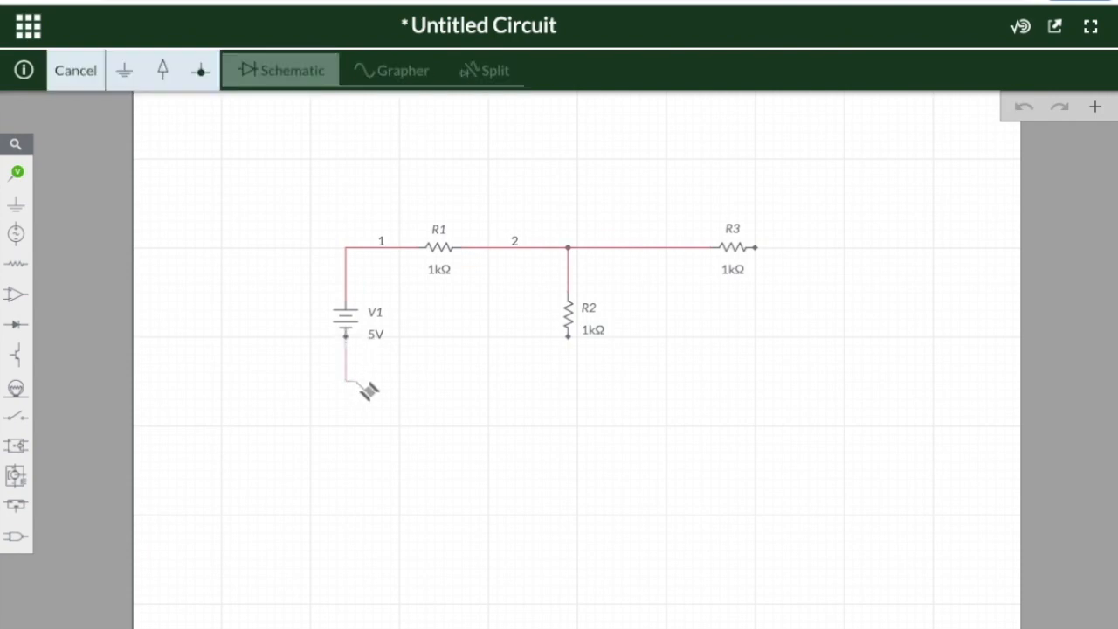
left_click(569, 337)
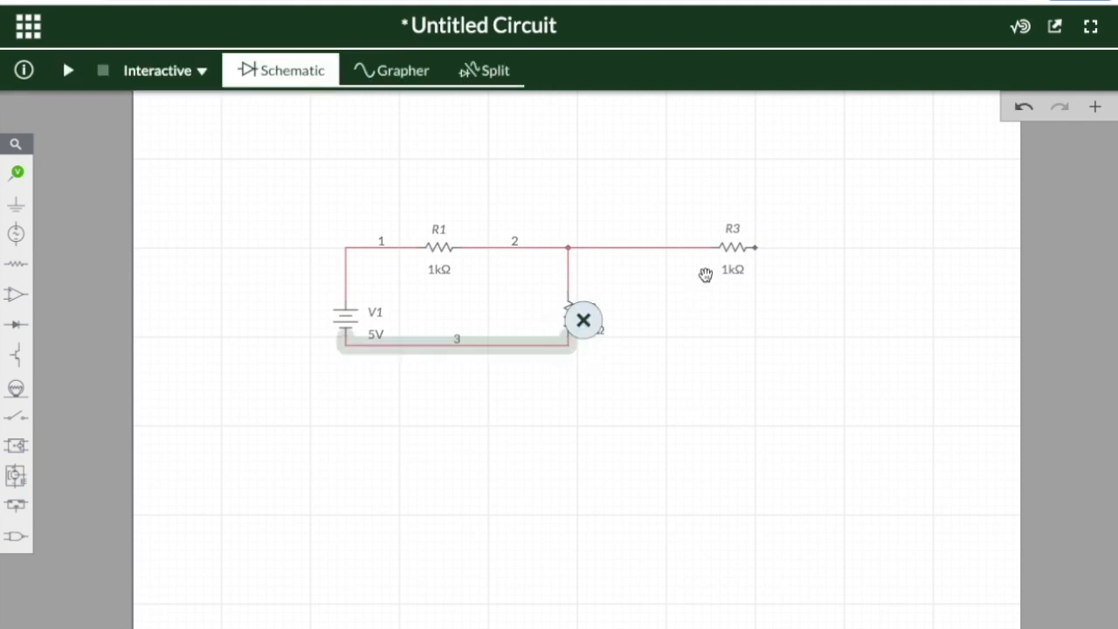
Wire the right end of R3 back to the bottom node below R2, closing the second loop
left_click(756, 248)
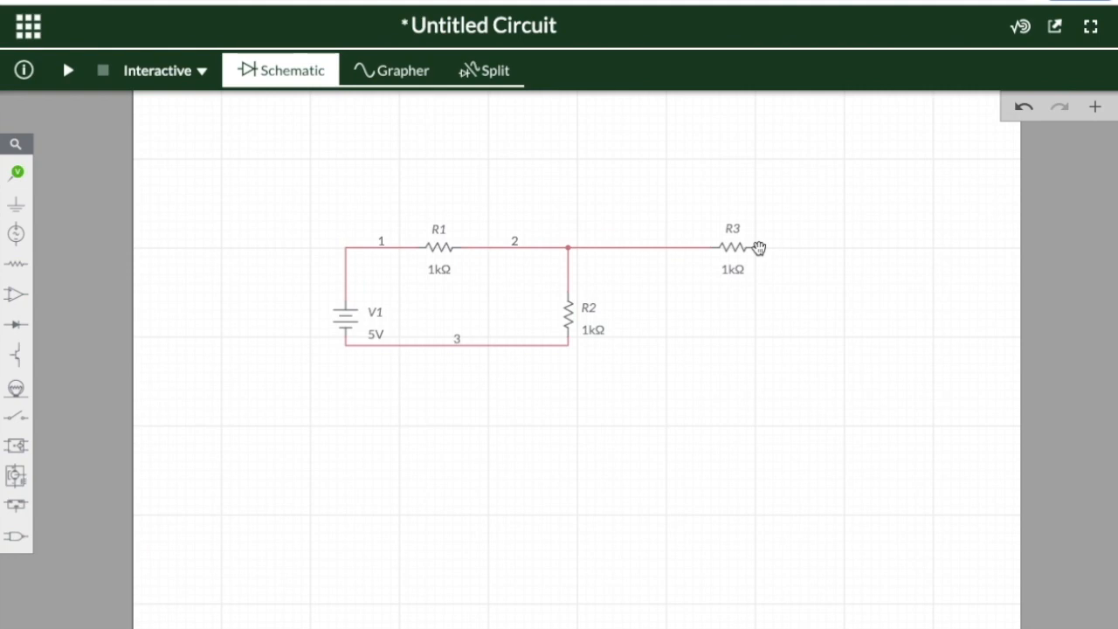
left_click(765, 253)
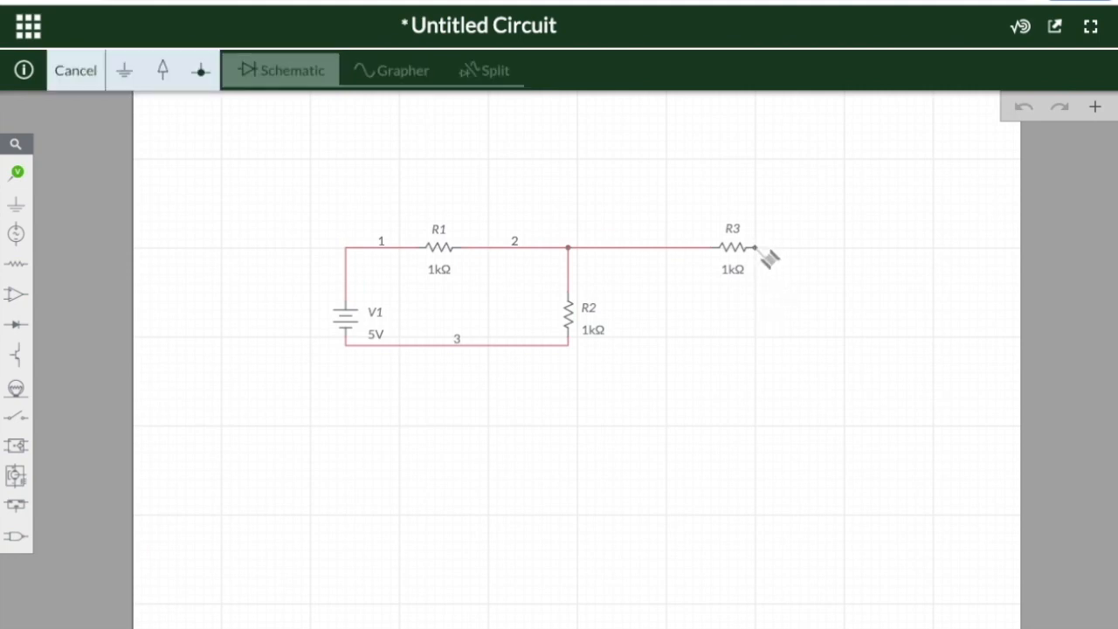
left_click(568, 345)
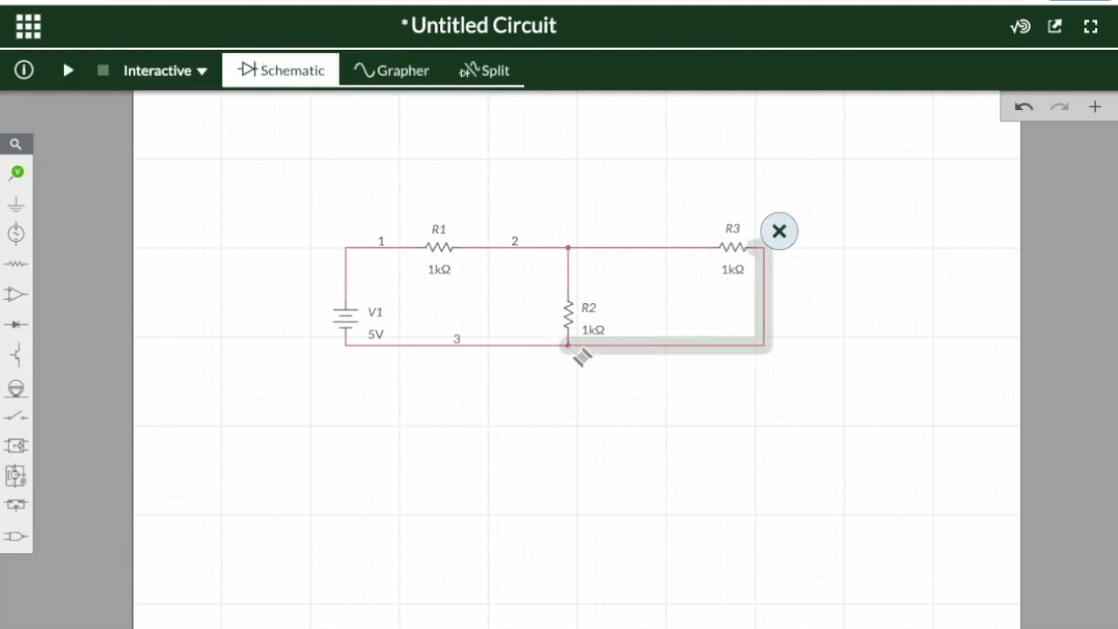
left_click(673, 448)
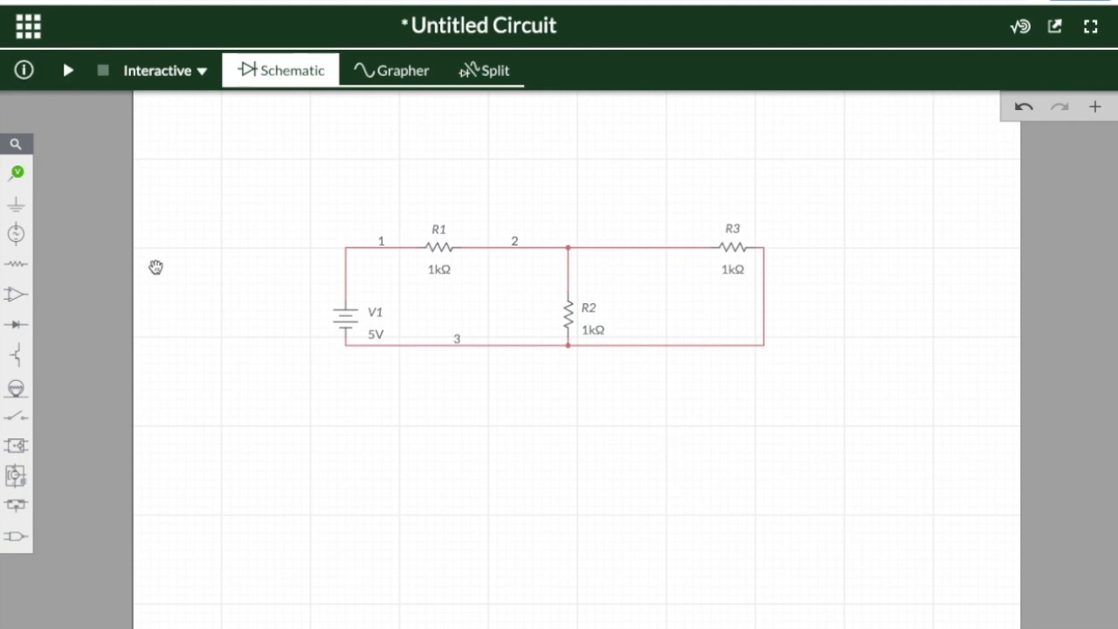
Place a ground on the bottom wire, just beside the node below R2
left_click(16, 203)
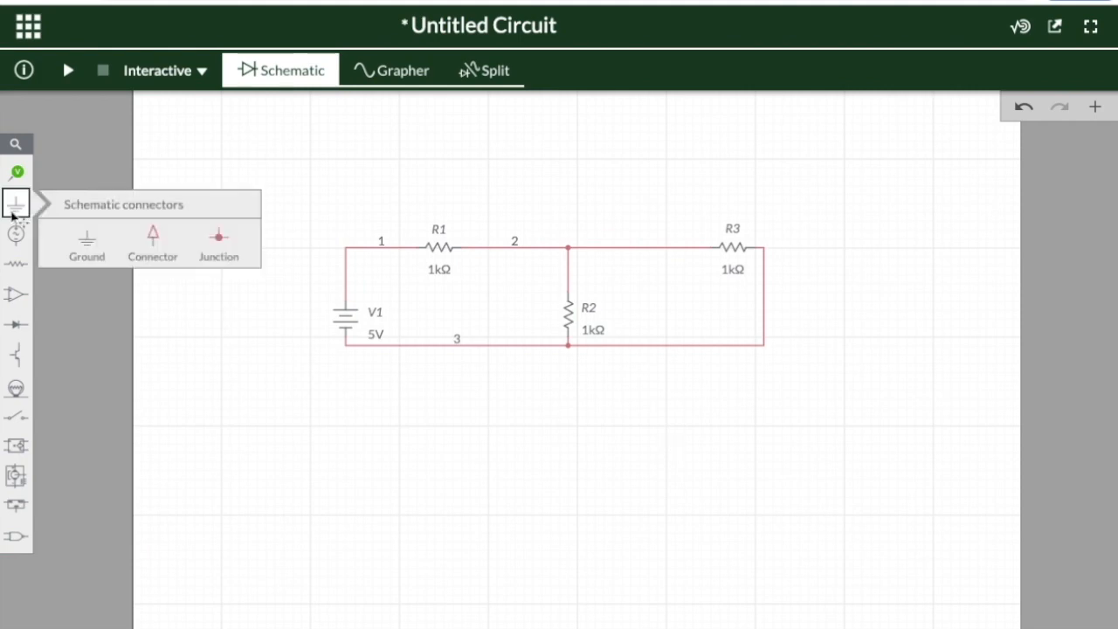
left_click(85, 246)
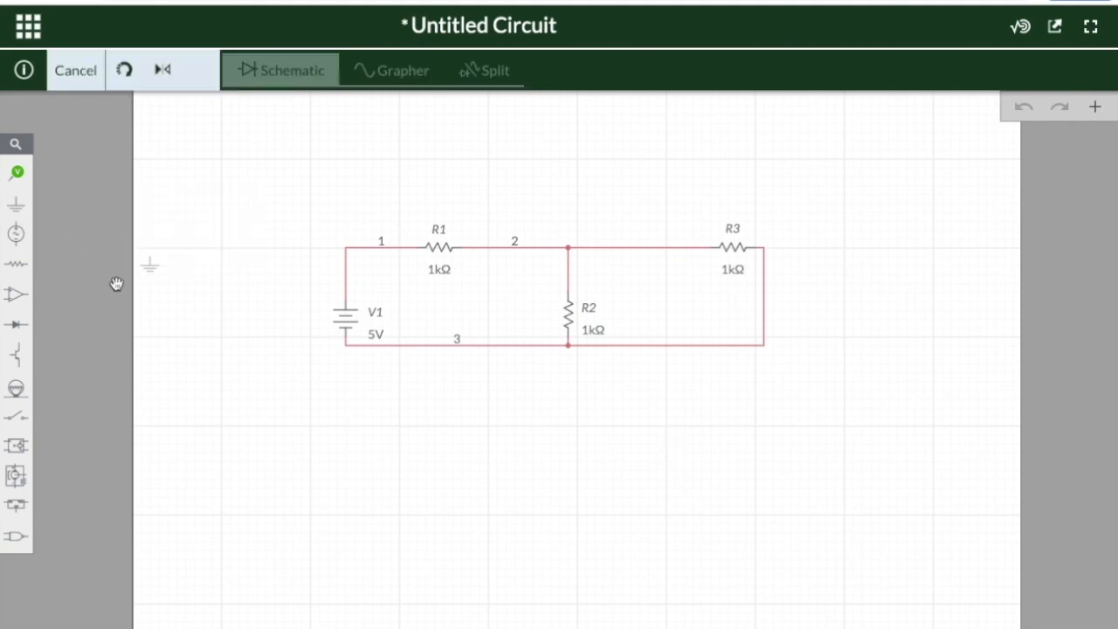
left_click(557, 350)
left_click(557, 439)
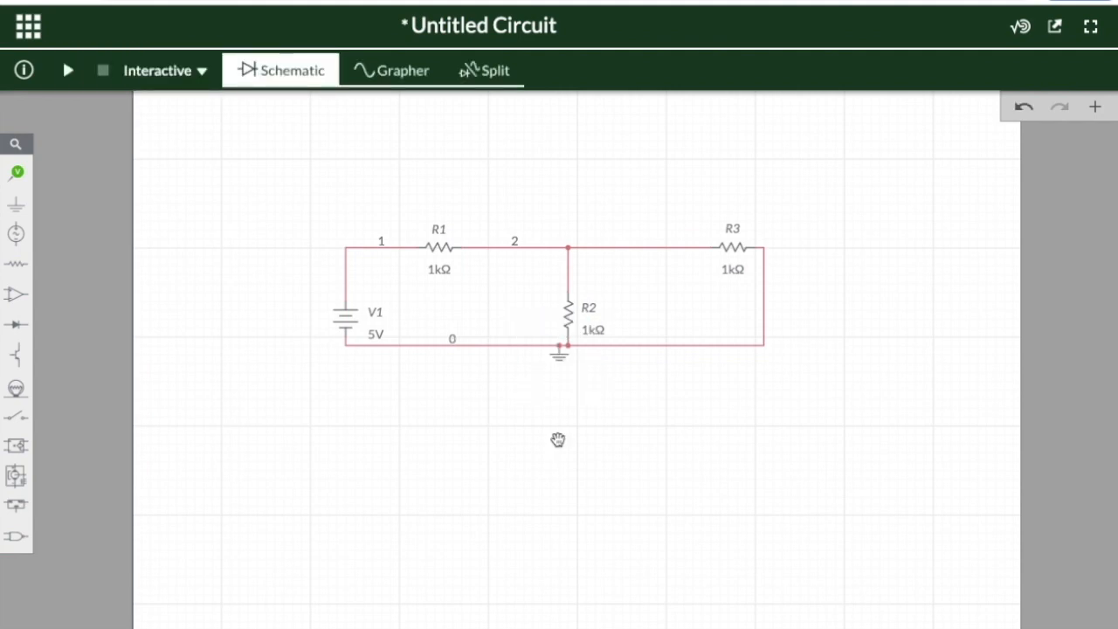
Set R1's resistance to 4.70 kΩ
left_click(443, 274)
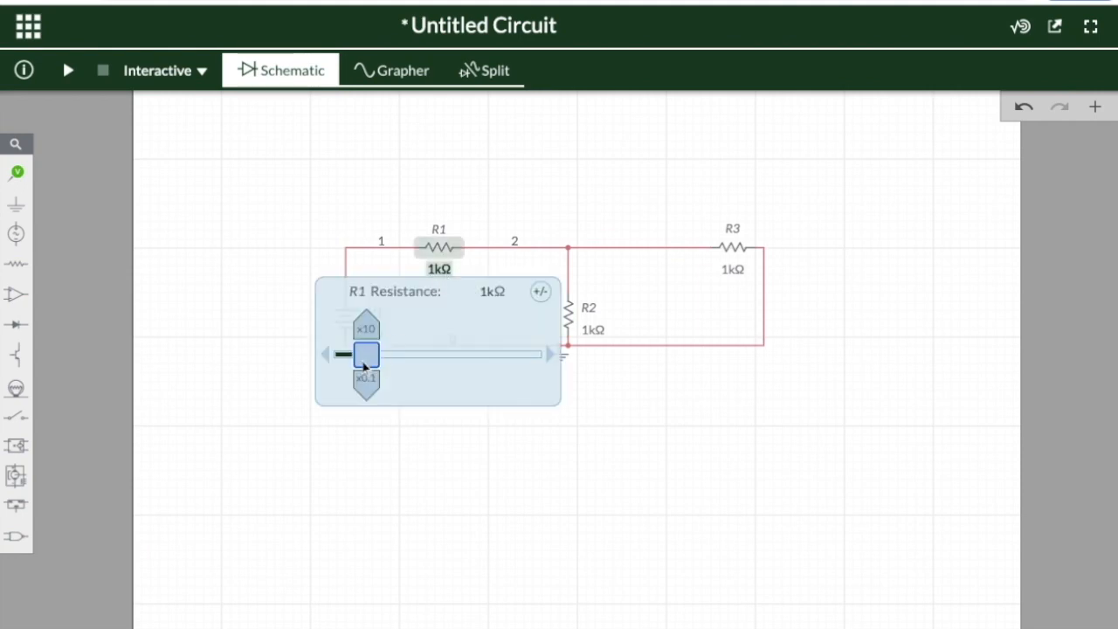
left_click_drag(365, 362, 429, 362)
left_click(461, 485)
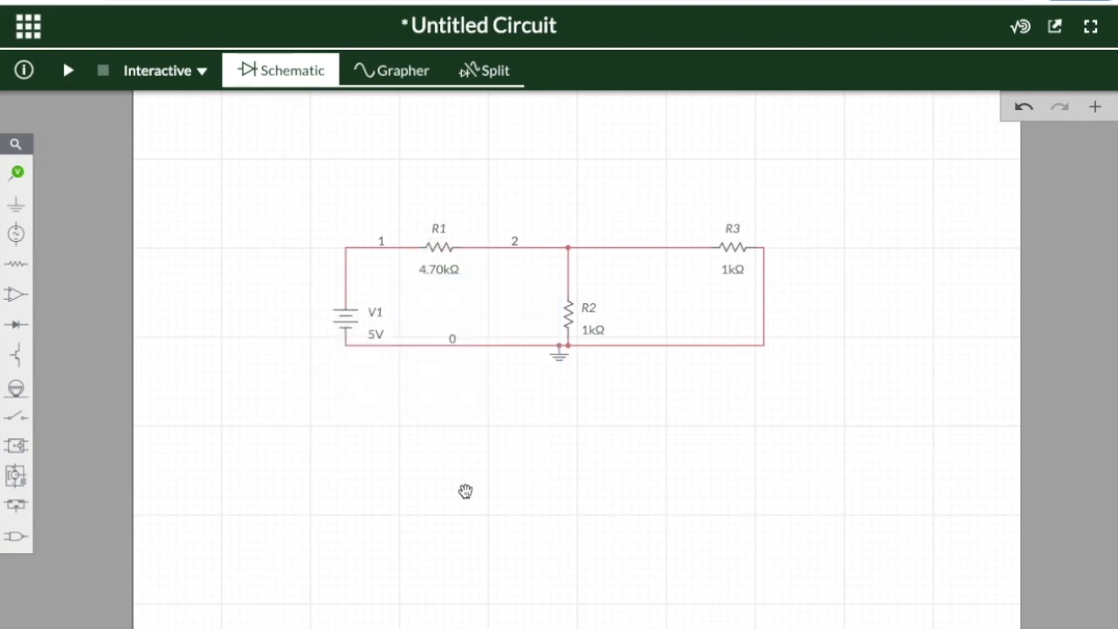
Set R2's resistance to 2.7 kΩ
left_click(593, 332)
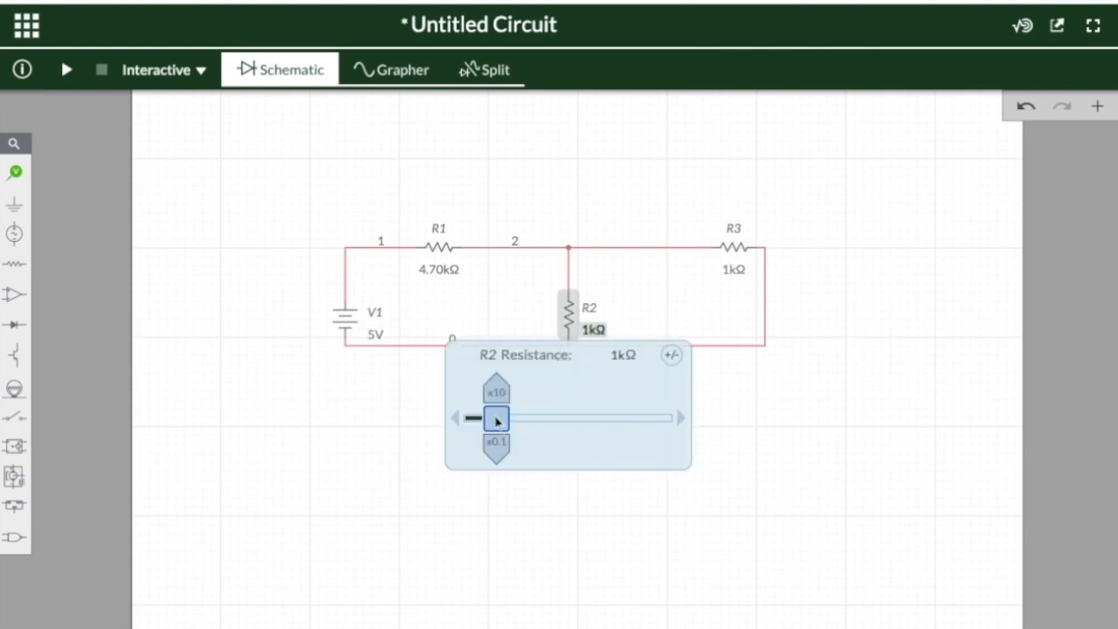
left_click_drag(496, 421, 539, 421)
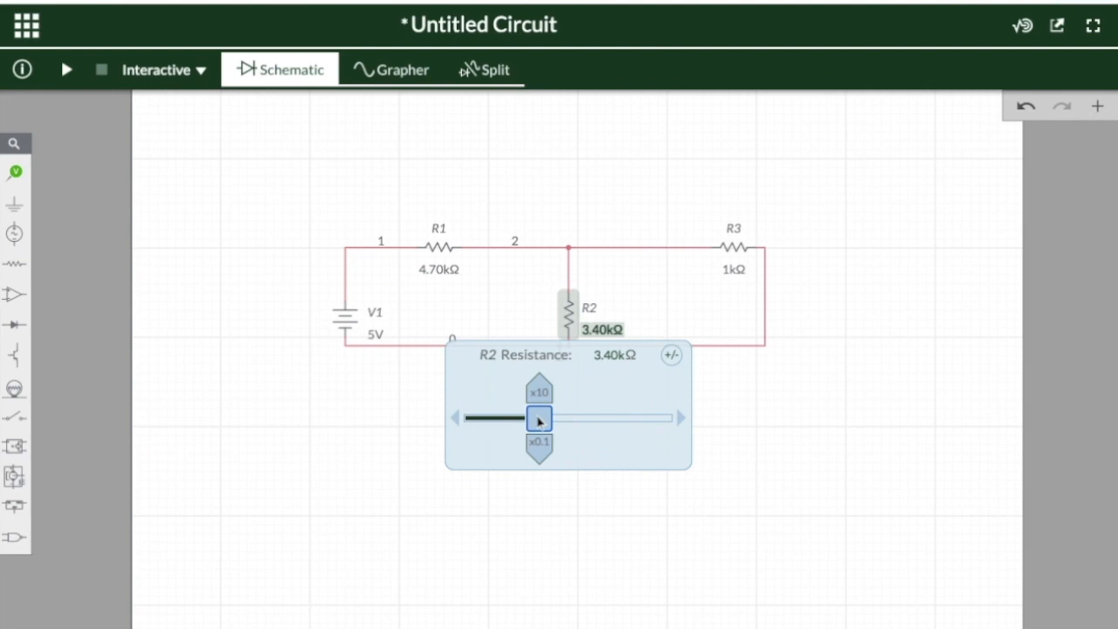
left_click(611, 355)
double_click(611, 354)
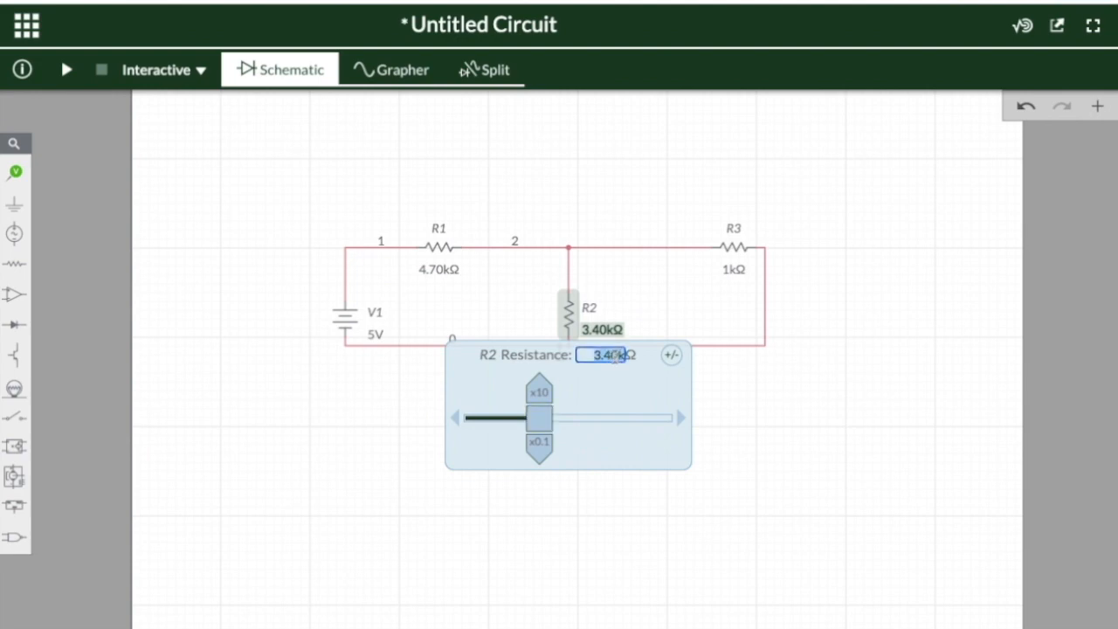
left_click(617, 356)
key("BackSpace")
key("BackSpace")
key("BackSpace")
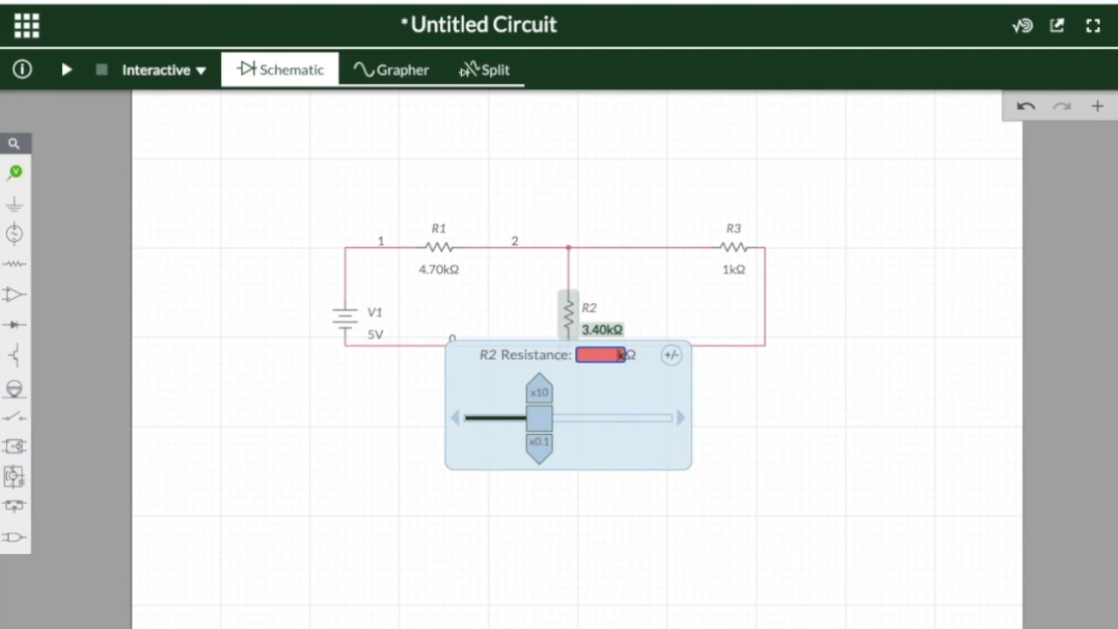
type("2.7")
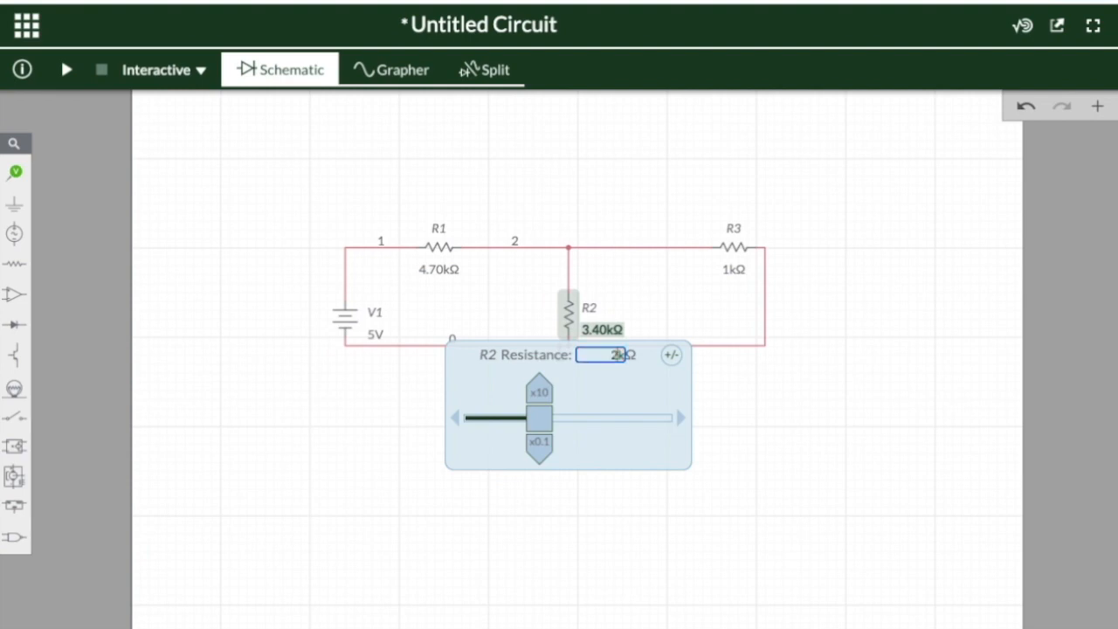
left_click(727, 425)
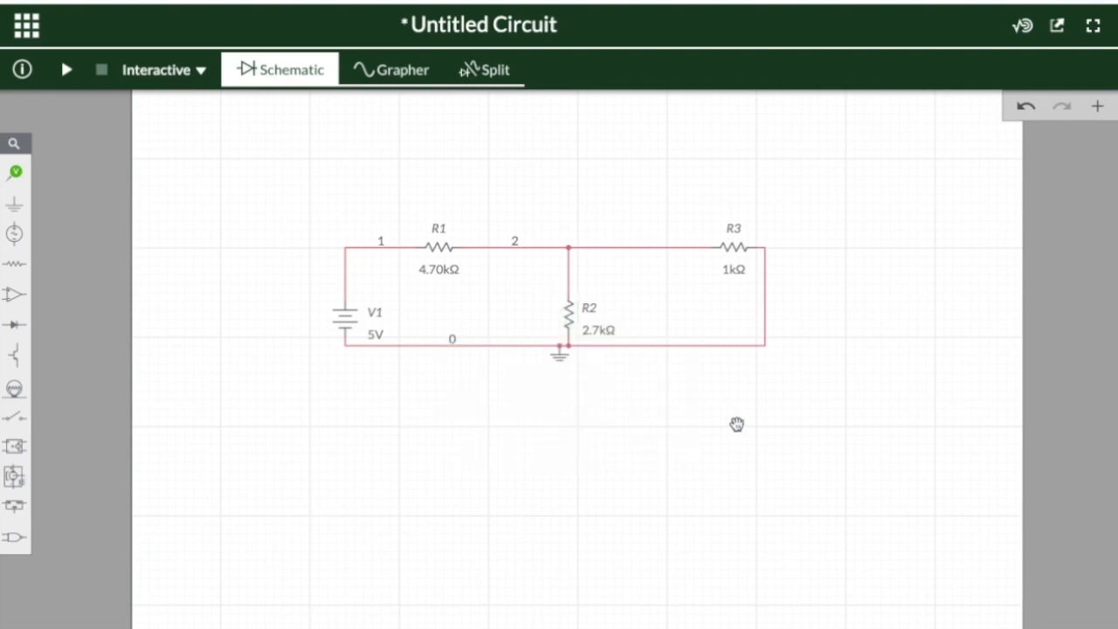
Set R3's resistance to 2.7 kΩ
left_click(732, 279)
left_click_drag(665, 364, 856, 366)
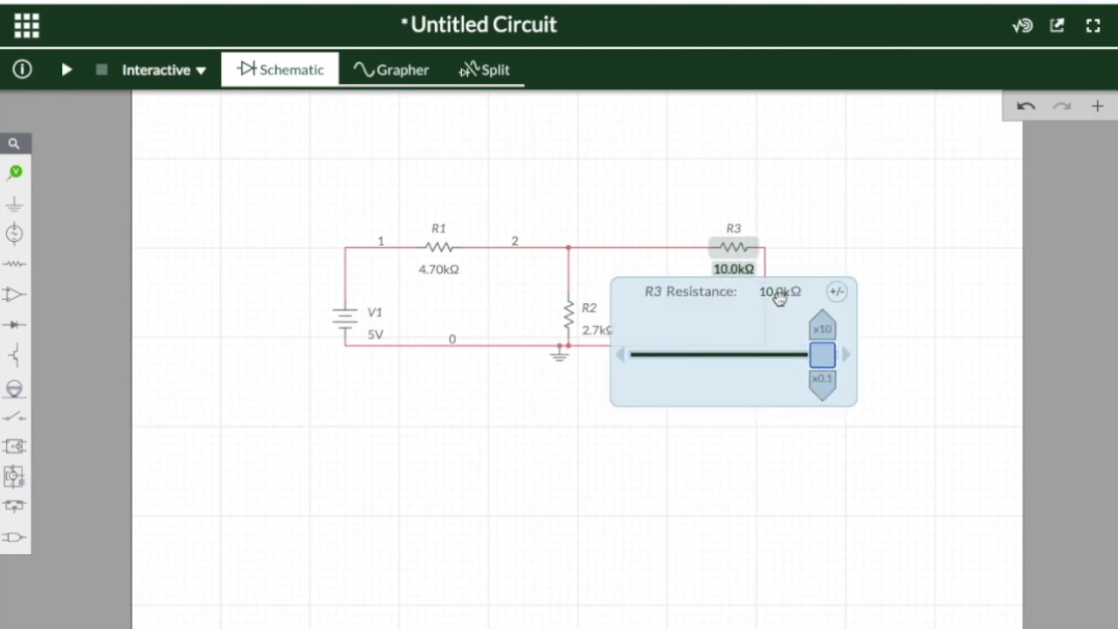
left_click(916, 345)
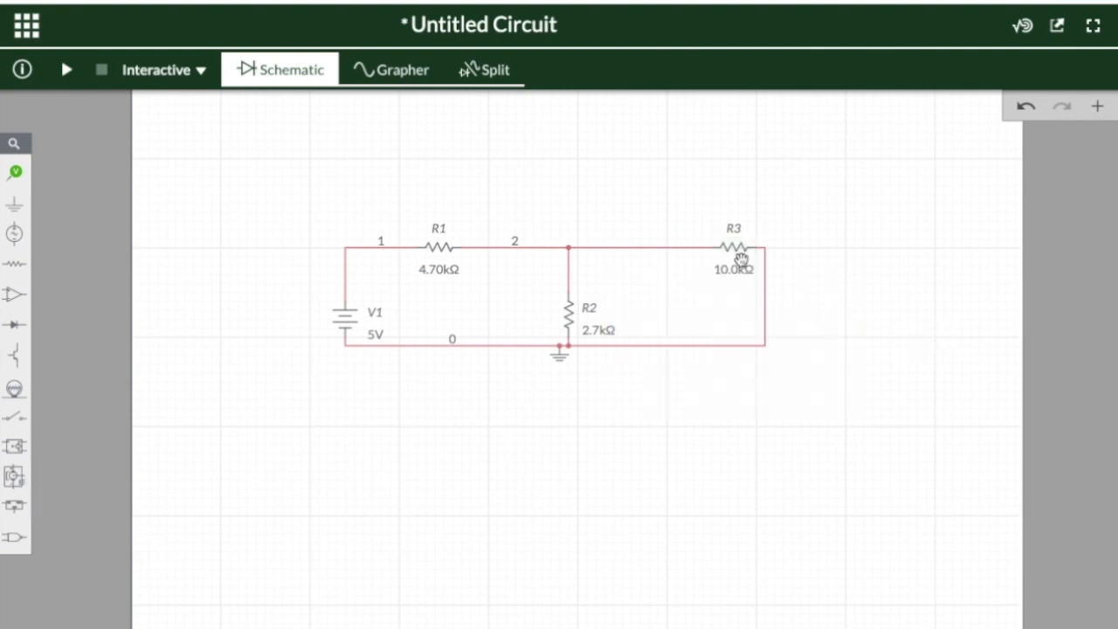
left_click(738, 273)
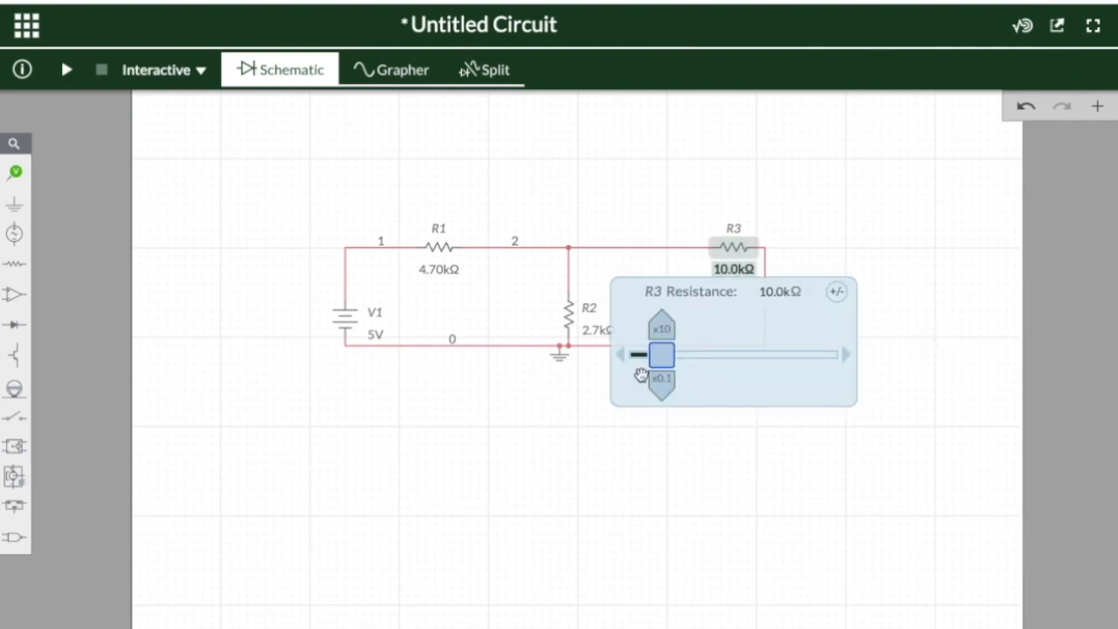
left_click_drag(661, 361, 850, 360)
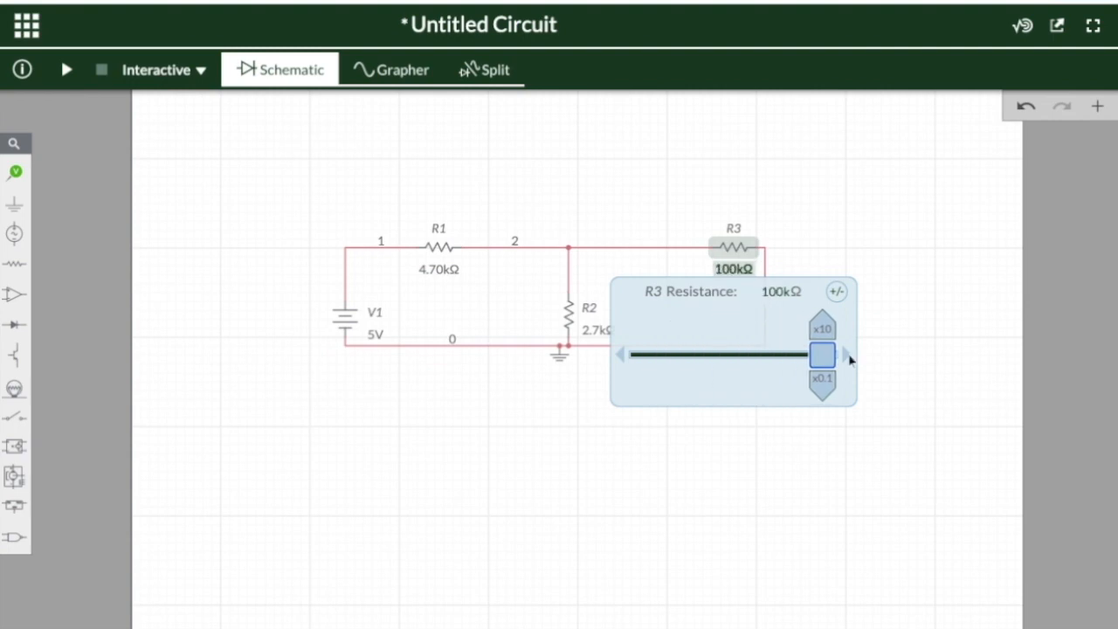
left_click(786, 292)
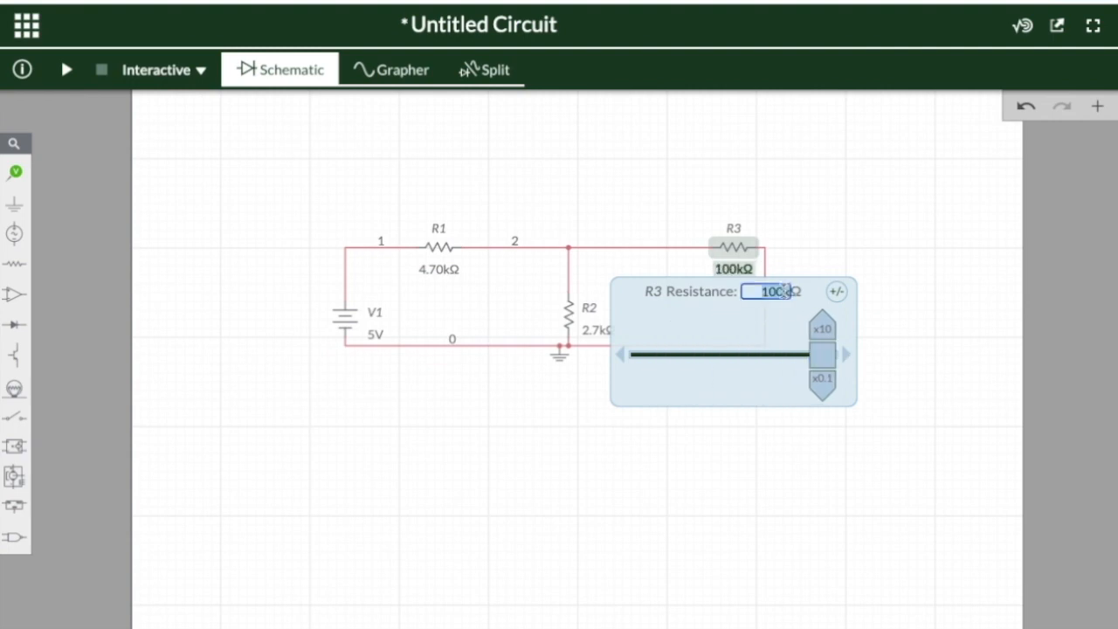
type("2.7k")
left_click(926, 293)
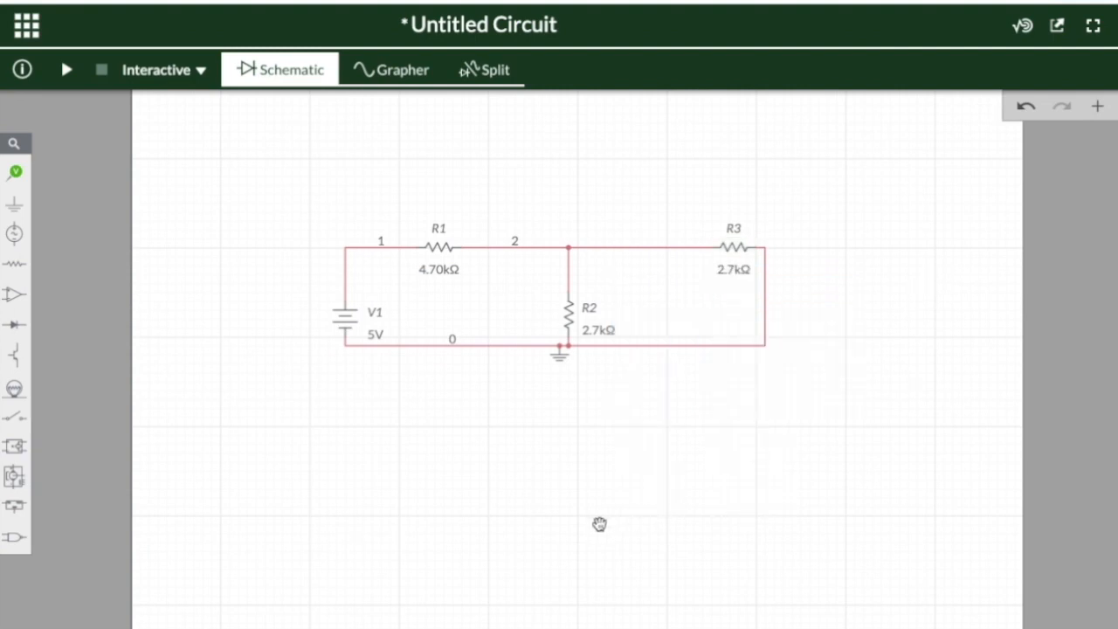
Set the voltage of source V1 to 10 V
left_click(376, 337)
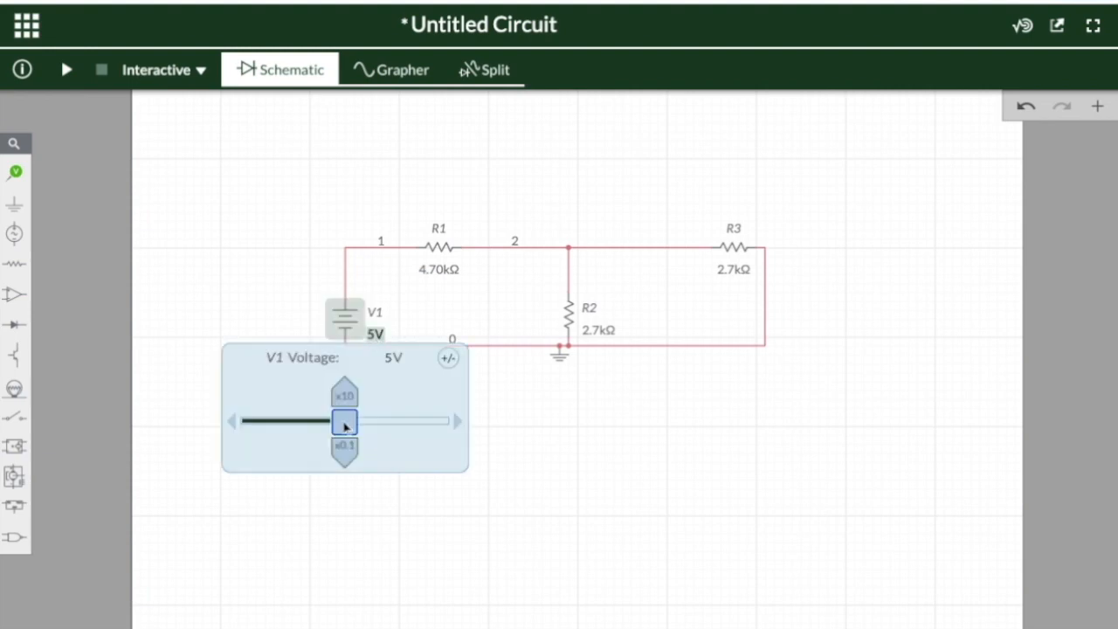
left_click_drag(325, 425, 441, 427)
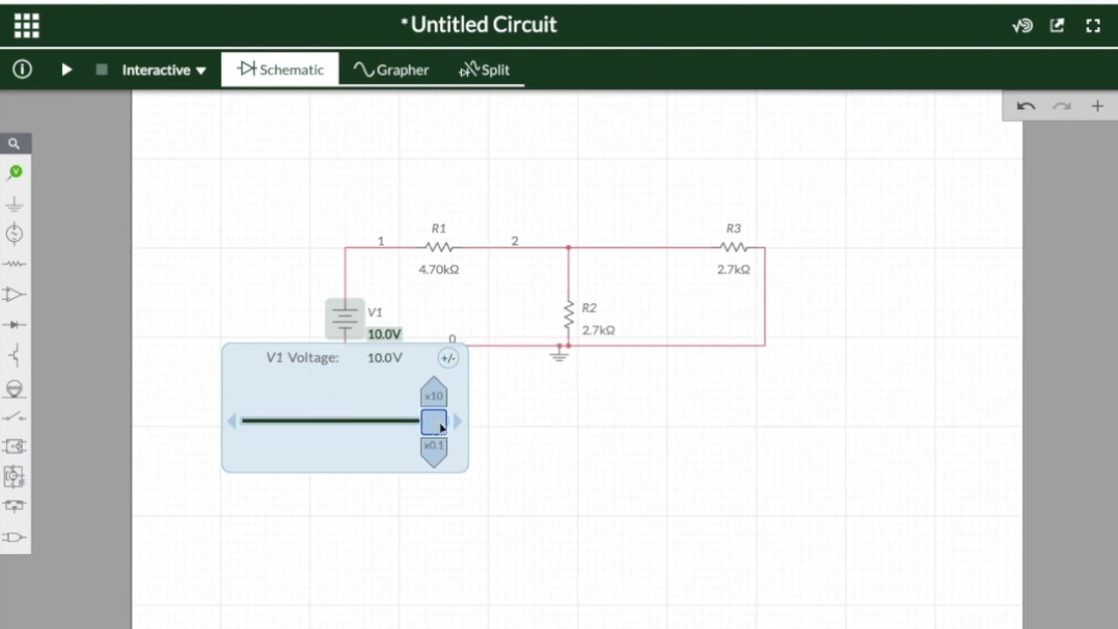
left_click(538, 440)
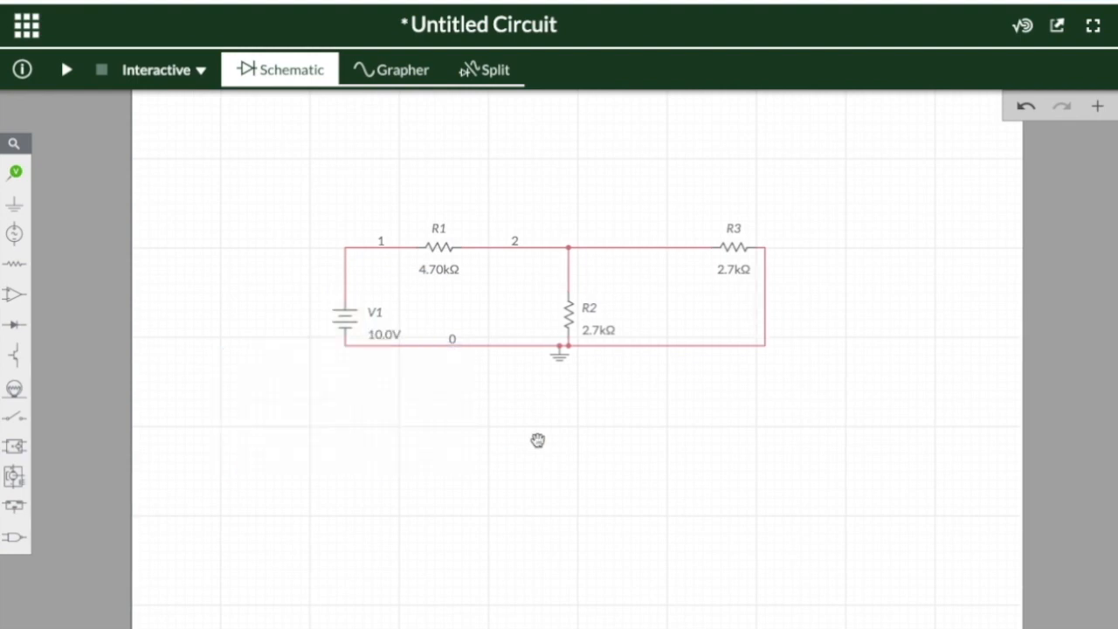
left_click(395, 341)
left_click_drag(274, 424, 452, 421)
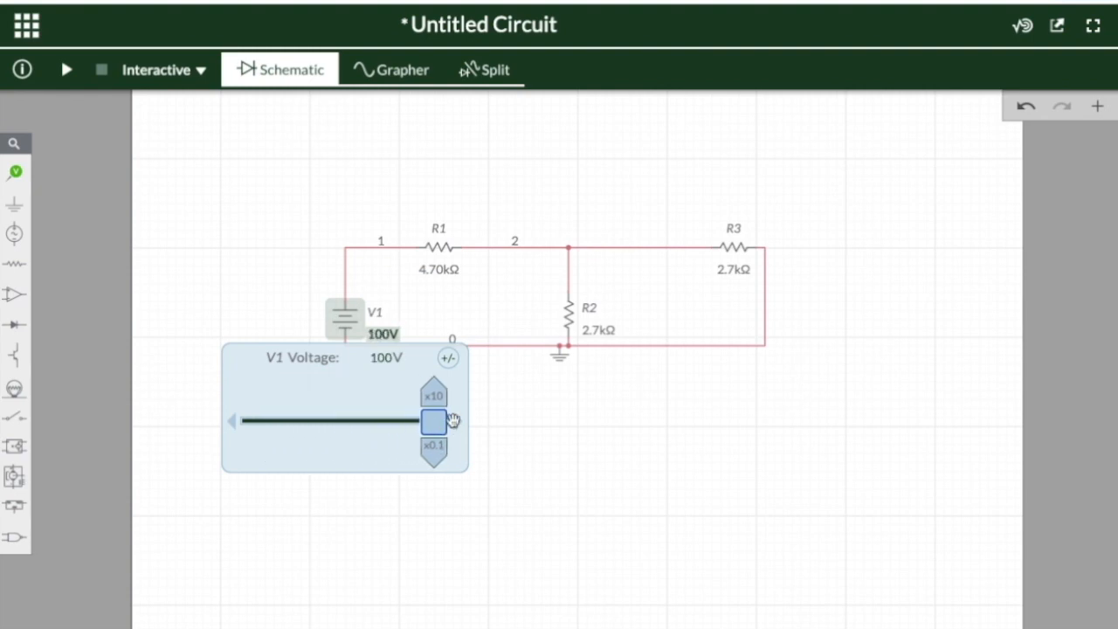
left_click(390, 357)
type("10")
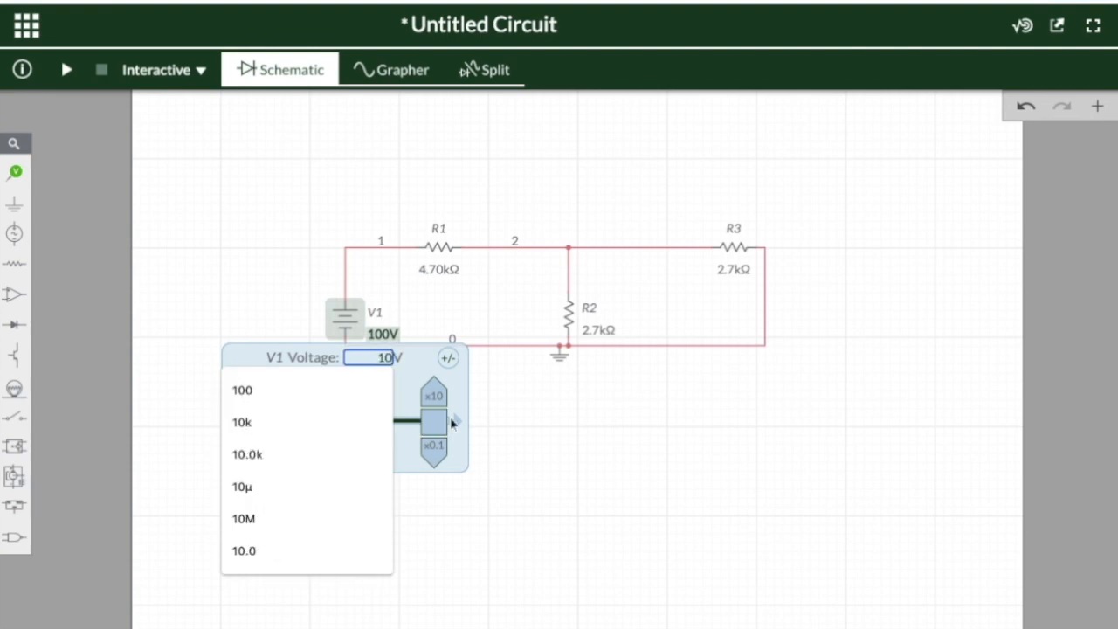
left_click(559, 434)
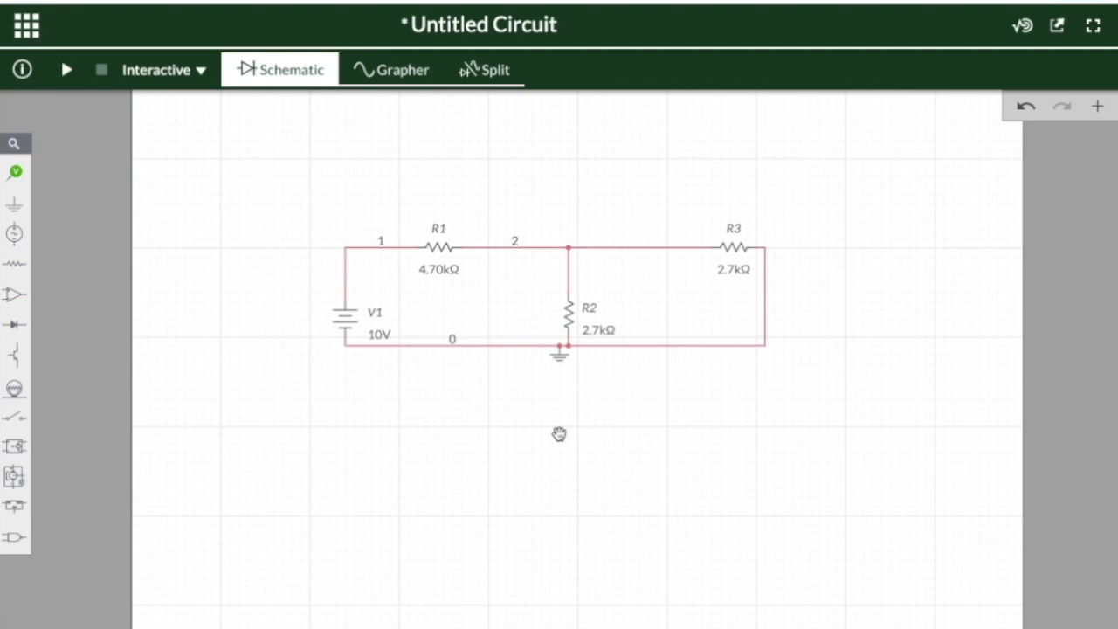
Place a current probe on the top wire between V1 and R1
left_click(18, 174)
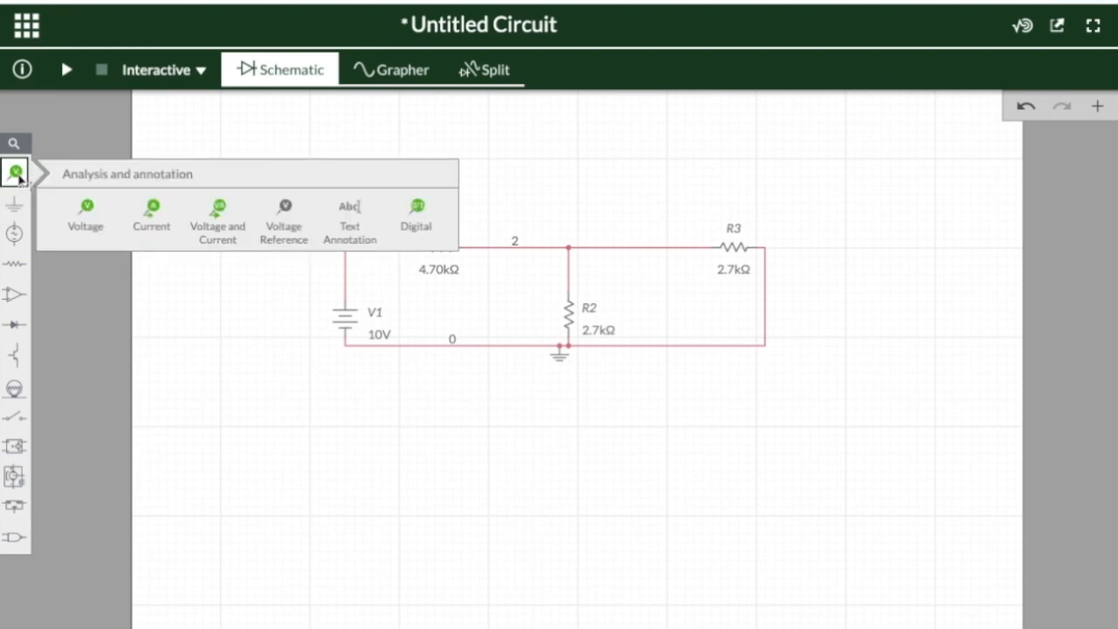
left_click(154, 210)
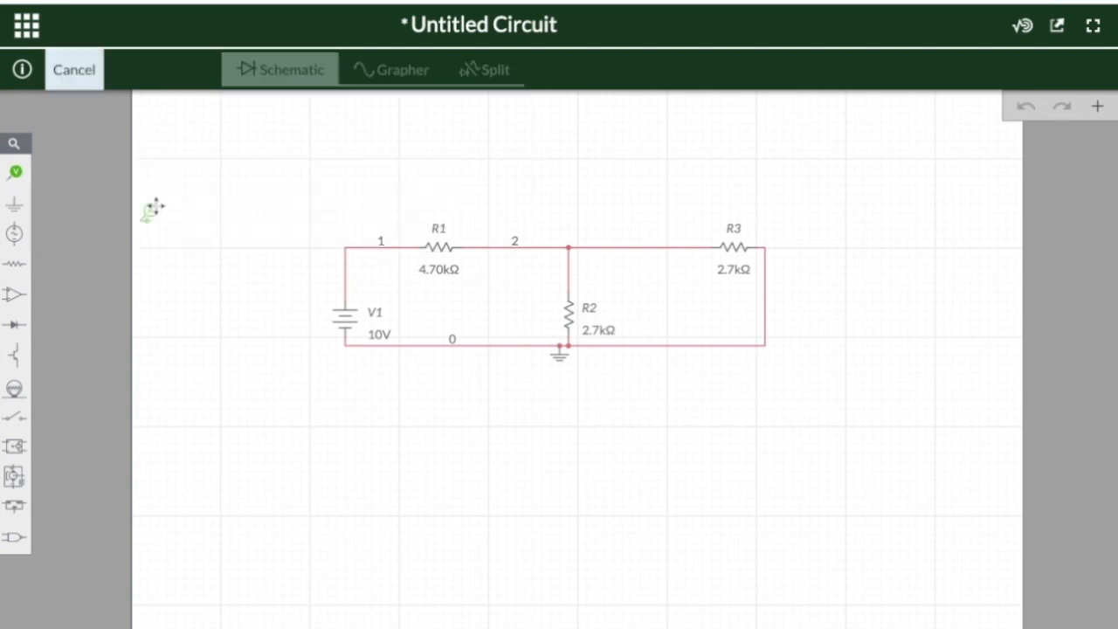
left_click(374, 236)
left_click(370, 529)
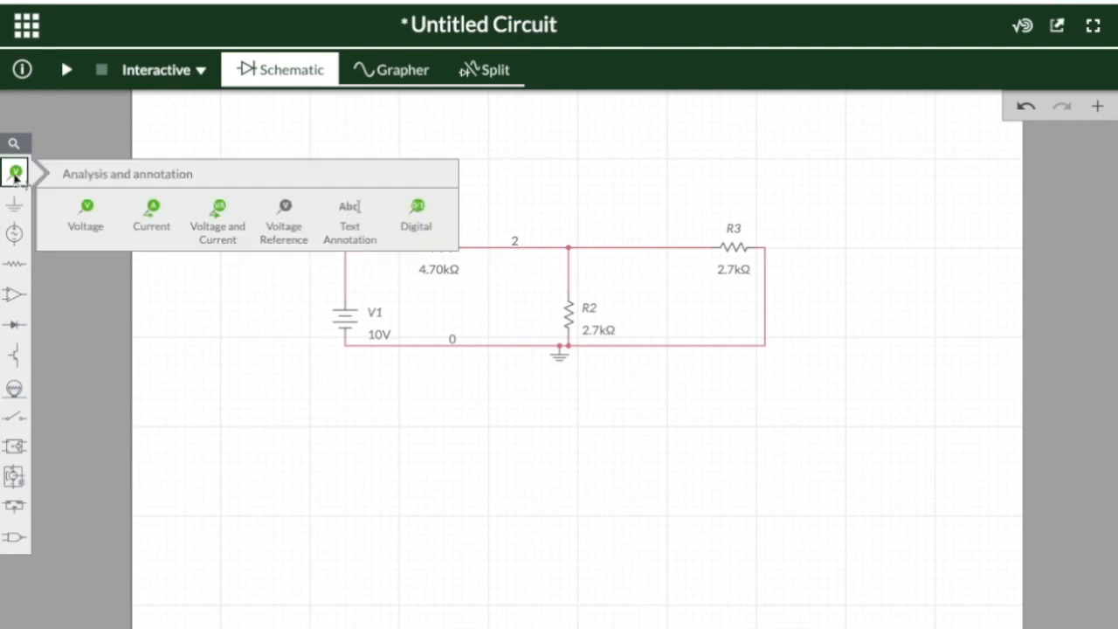
Add a current probe on the vertical wire just above R2
left_click(162, 219)
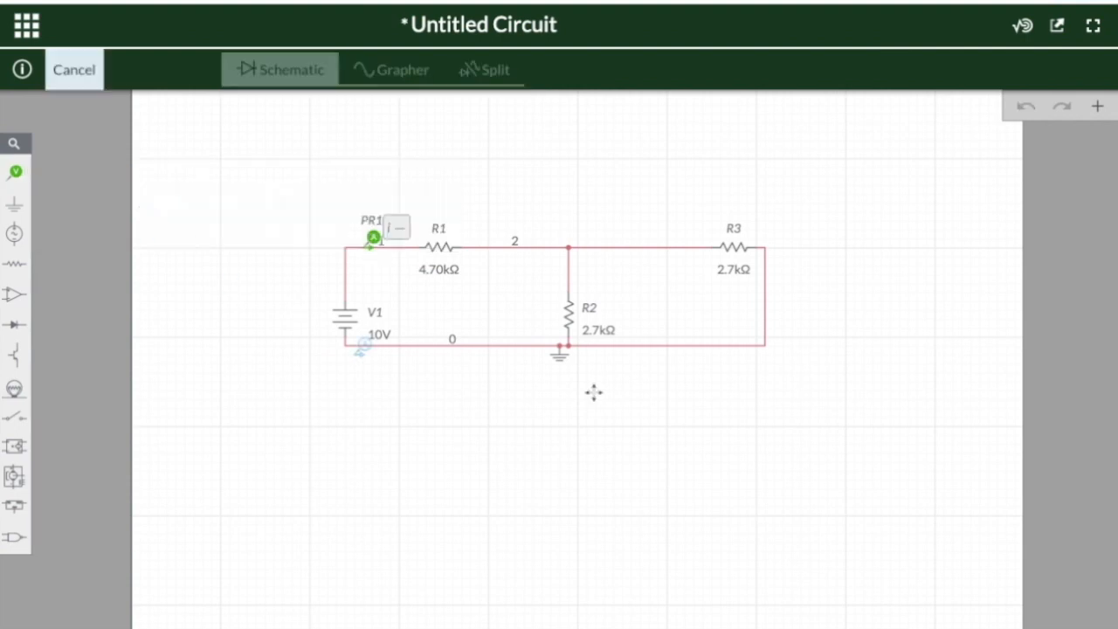
left_click(579, 271)
left_click(608, 430)
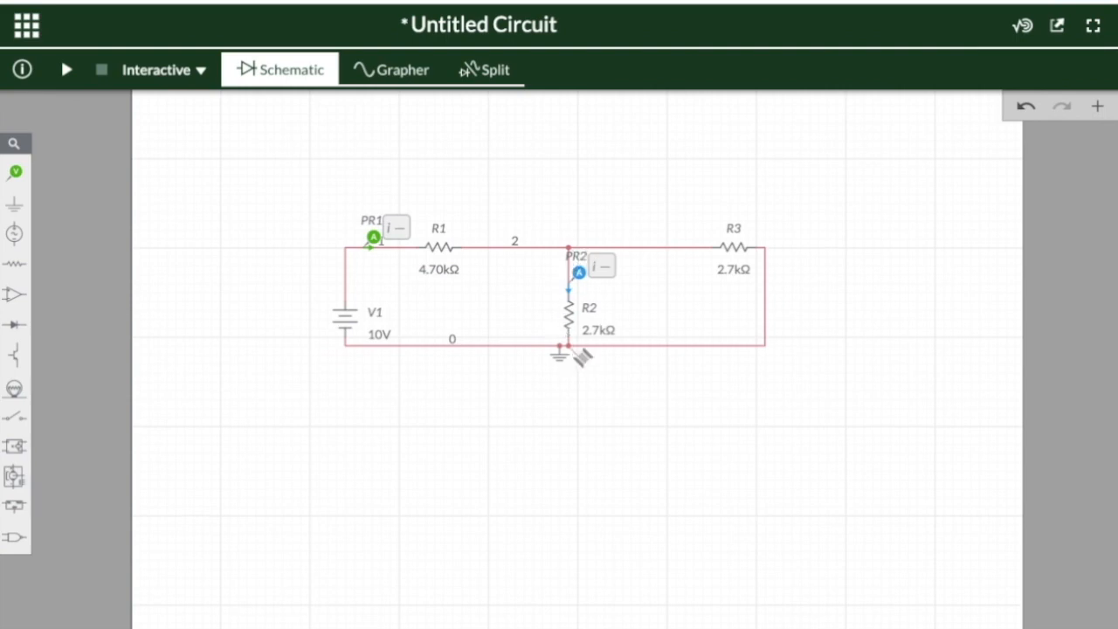
Add a current probe on the bottom wire of the loop containing R3
left_click(16, 171)
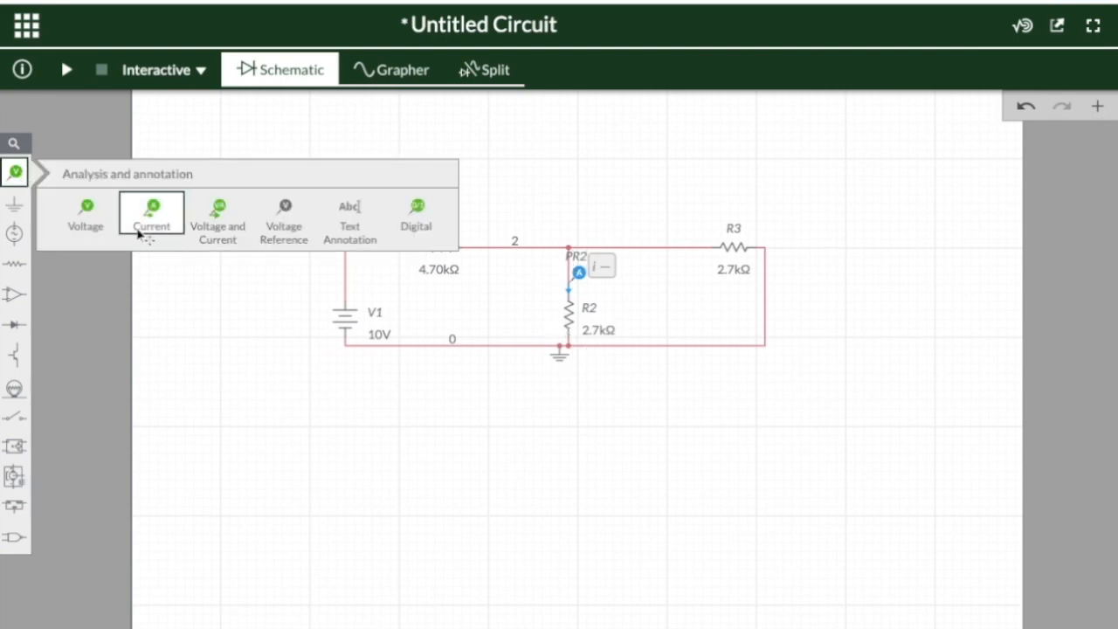
left_click(151, 216)
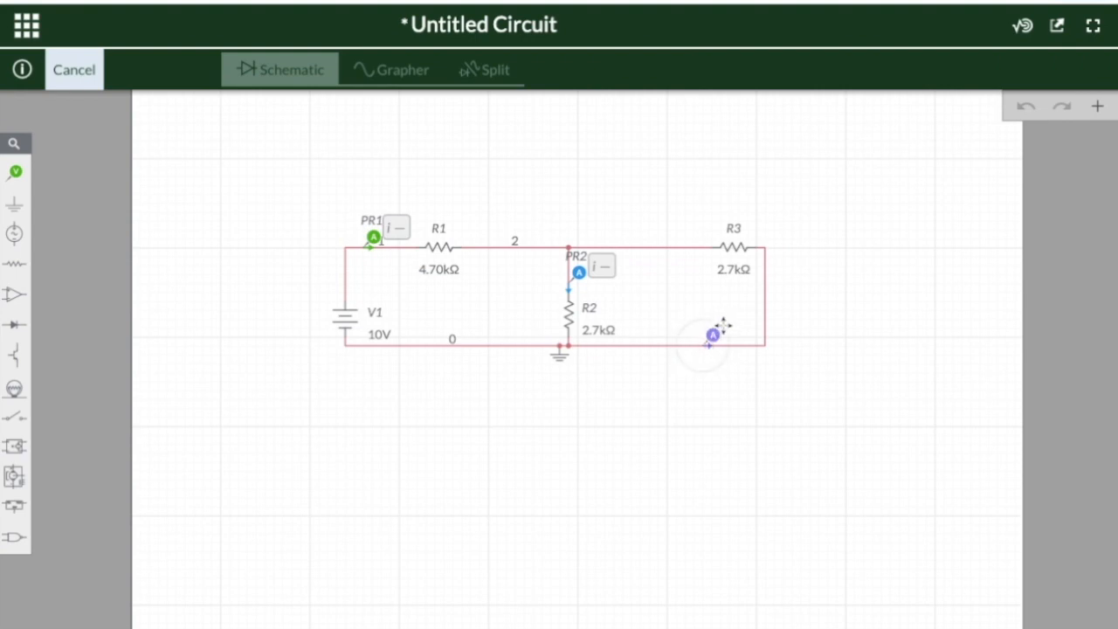
left_click(718, 332)
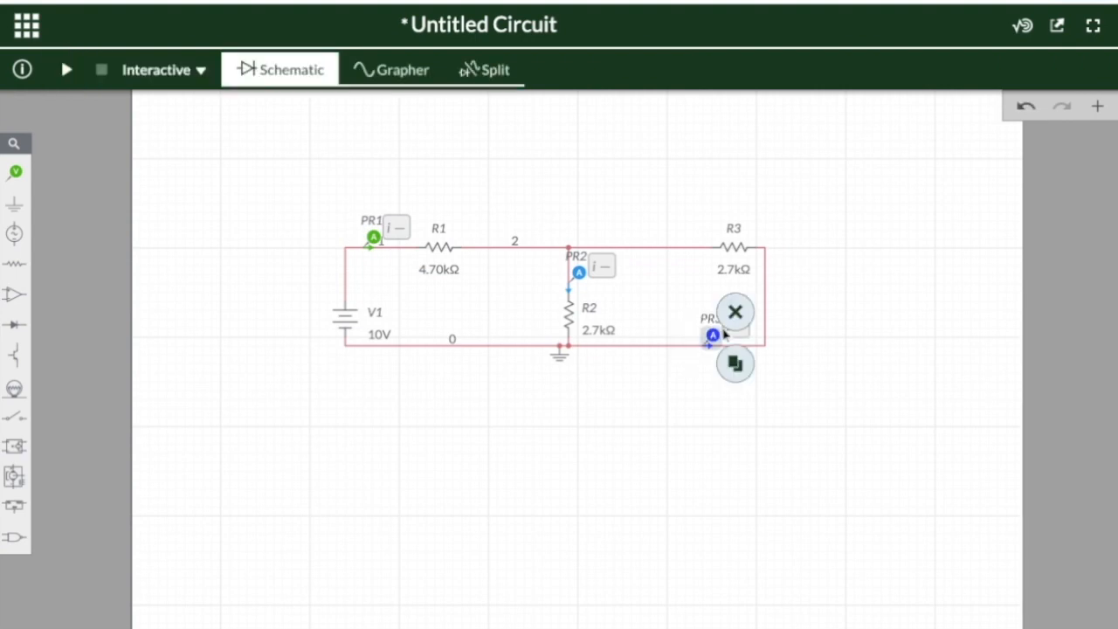
left_click(721, 476)
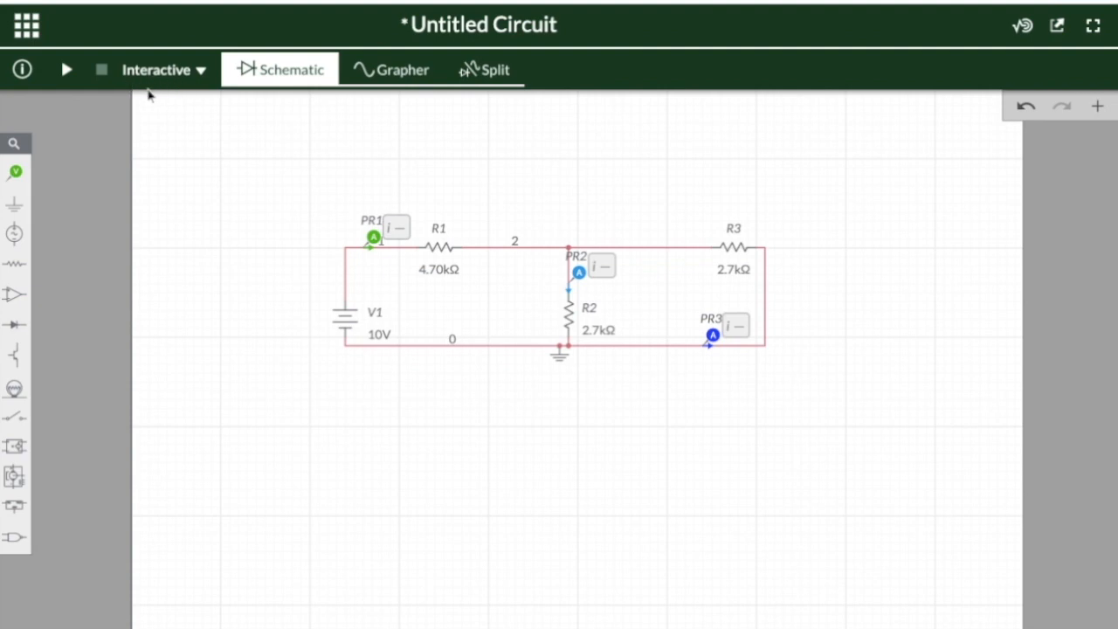
Switch the simulation type to DC Op and run it to get the three branch currents
left_click(202, 76)
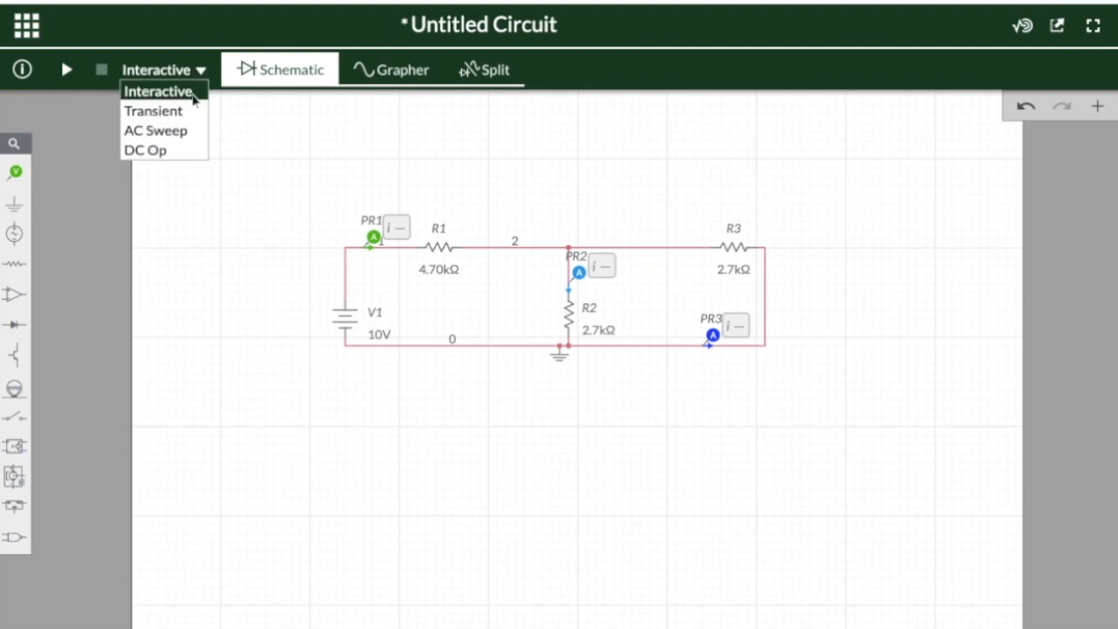
left_click(160, 149)
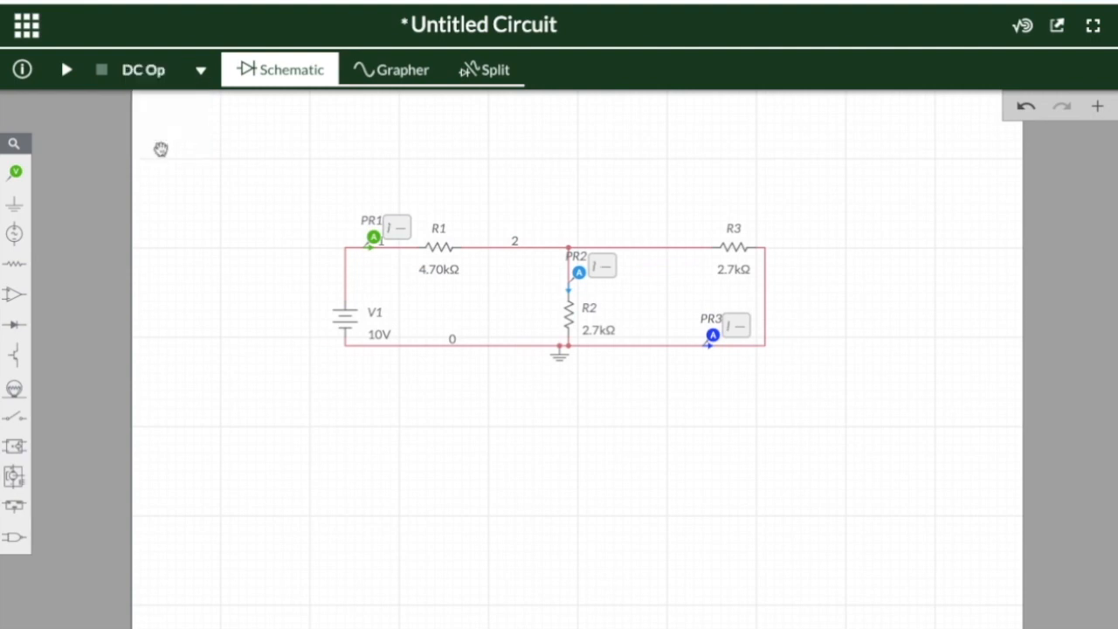
left_click(66, 74)
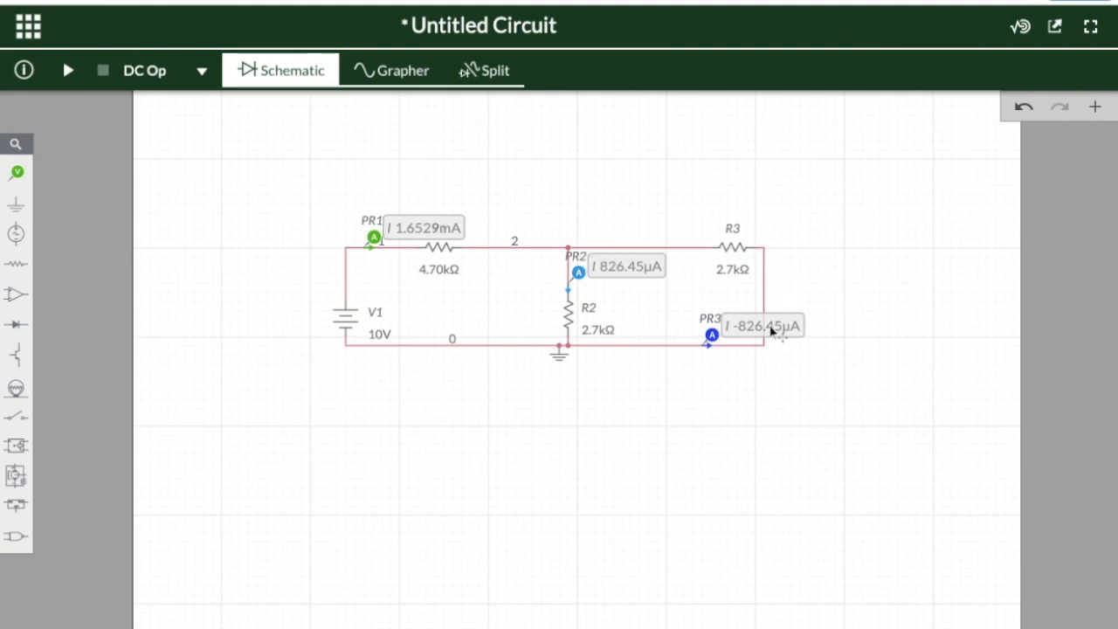
View the DC Op results table alongside the circuit to read the branch currents, and return to the schematic alone
left_click_drag(566, 353, 561, 351)
left_click(495, 76)
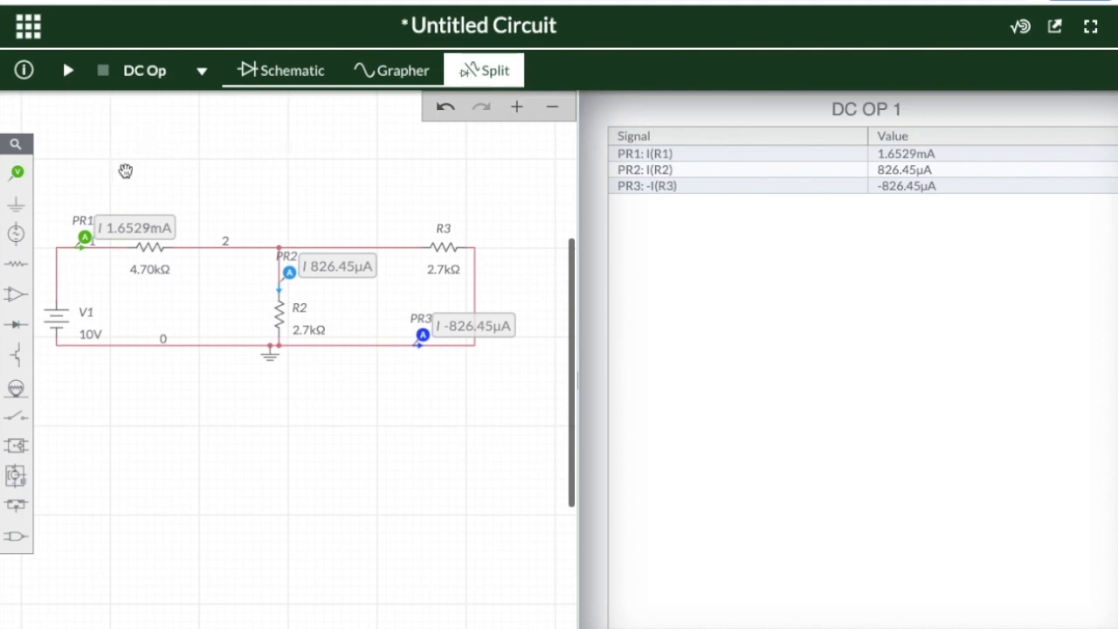
left_click(288, 74)
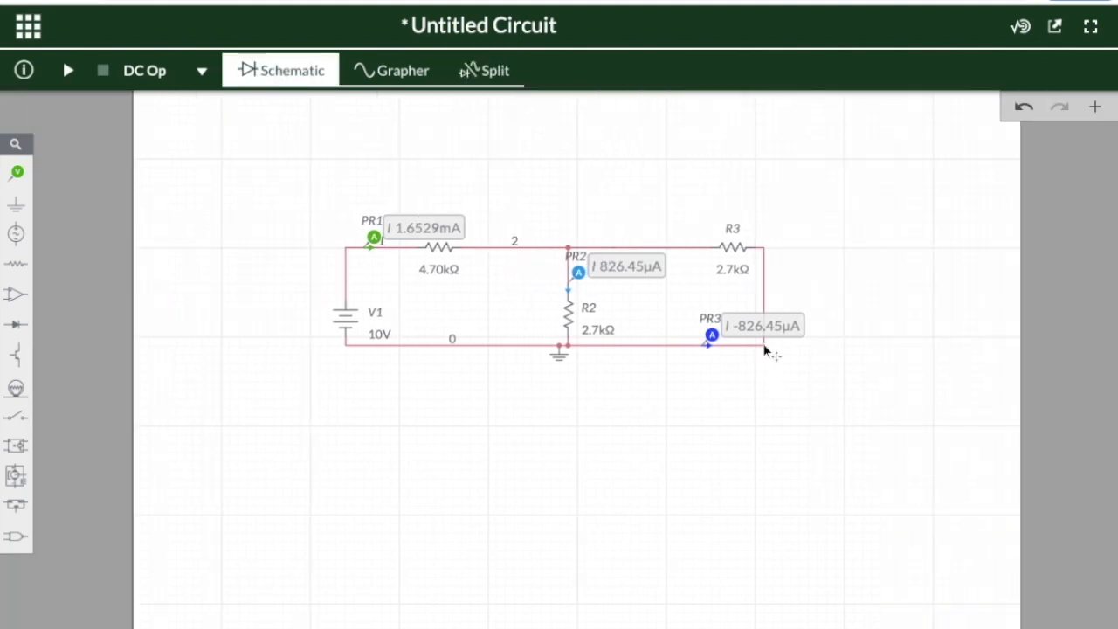
Delete current probe PR3 and the wire joining R3 to the ground line
left_click(712, 335)
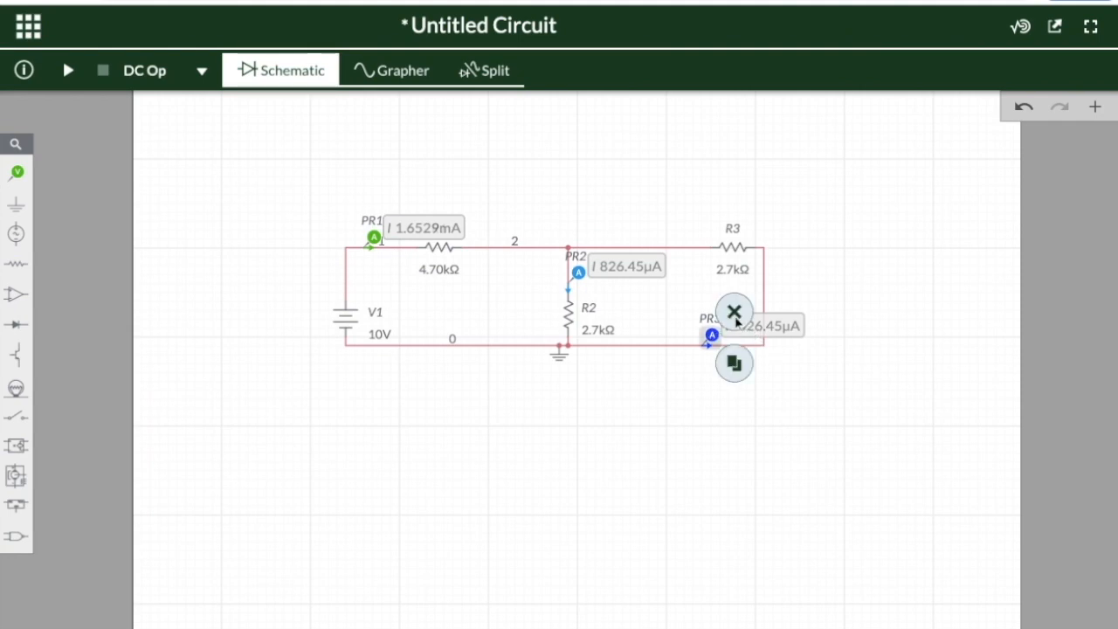
left_click(736, 316)
left_click(765, 300)
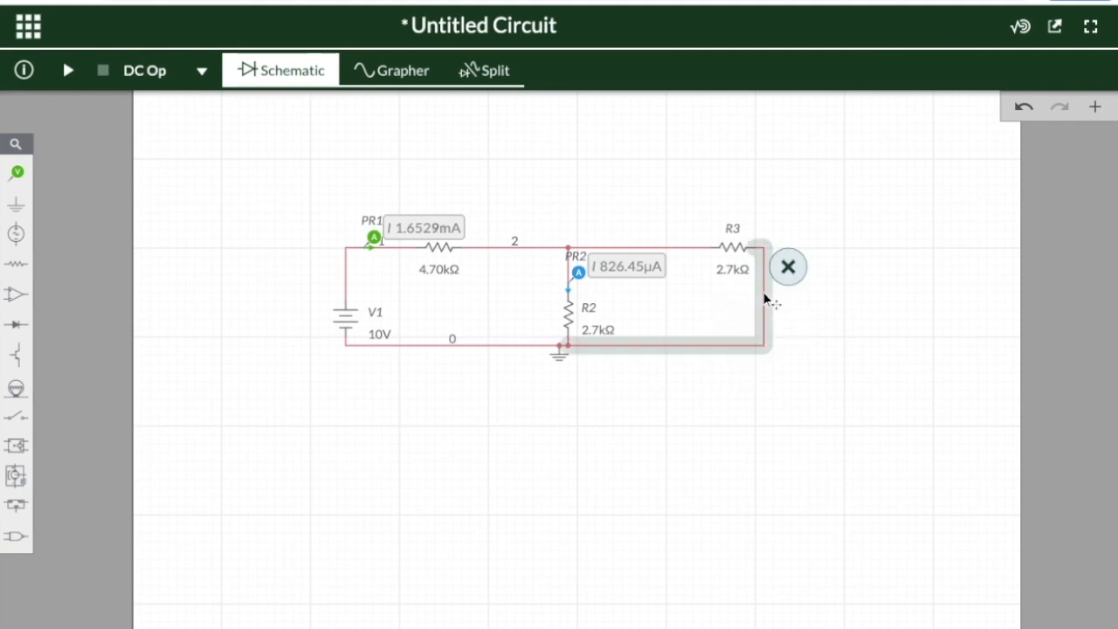
left_click(789, 266)
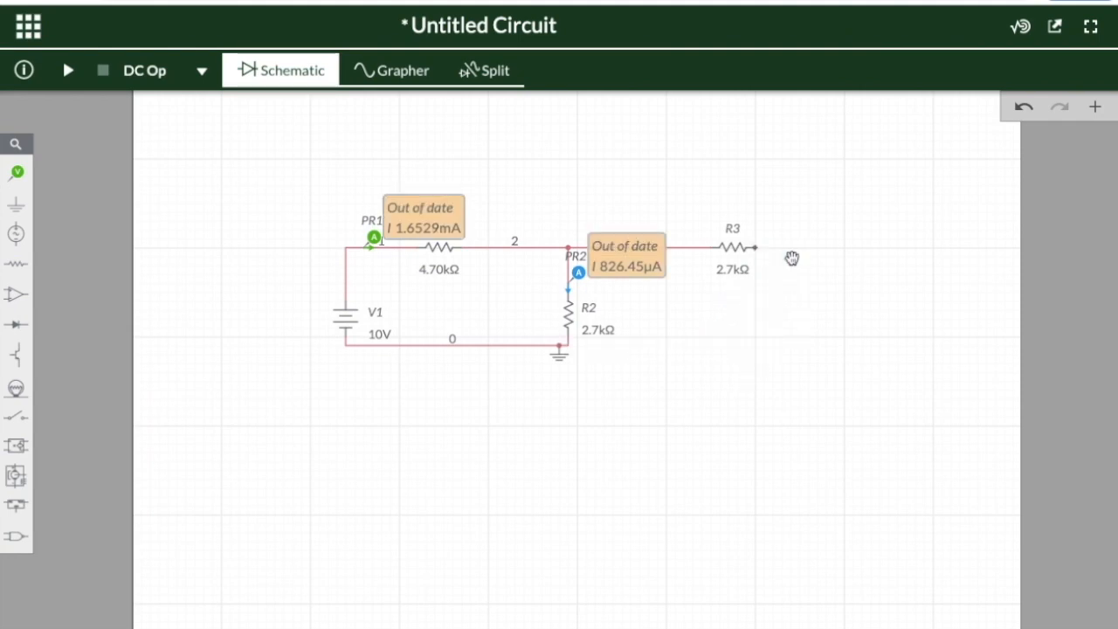
Delete current probe PR2 above R2, and remove resistor R3
left_click(579, 273)
left_click(601, 250)
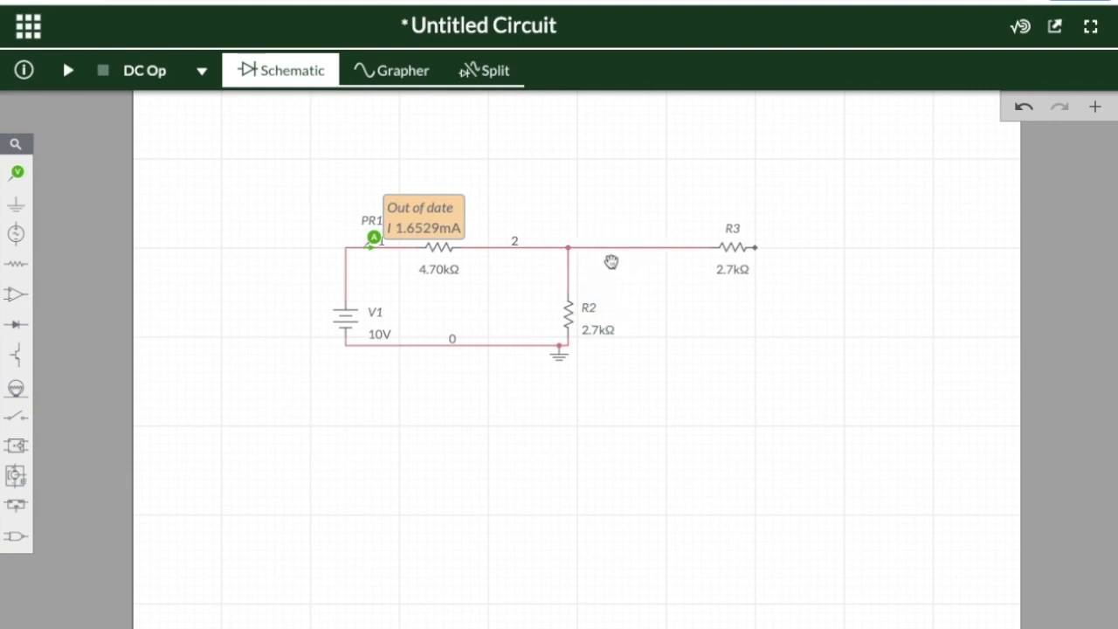
left_click(727, 247)
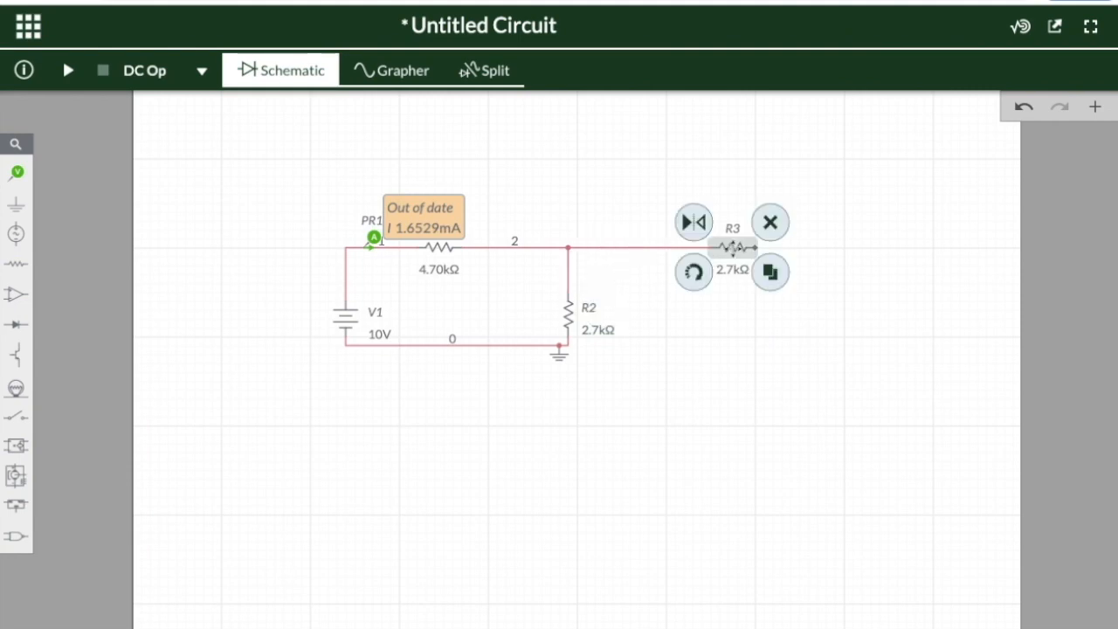
left_click(770, 221)
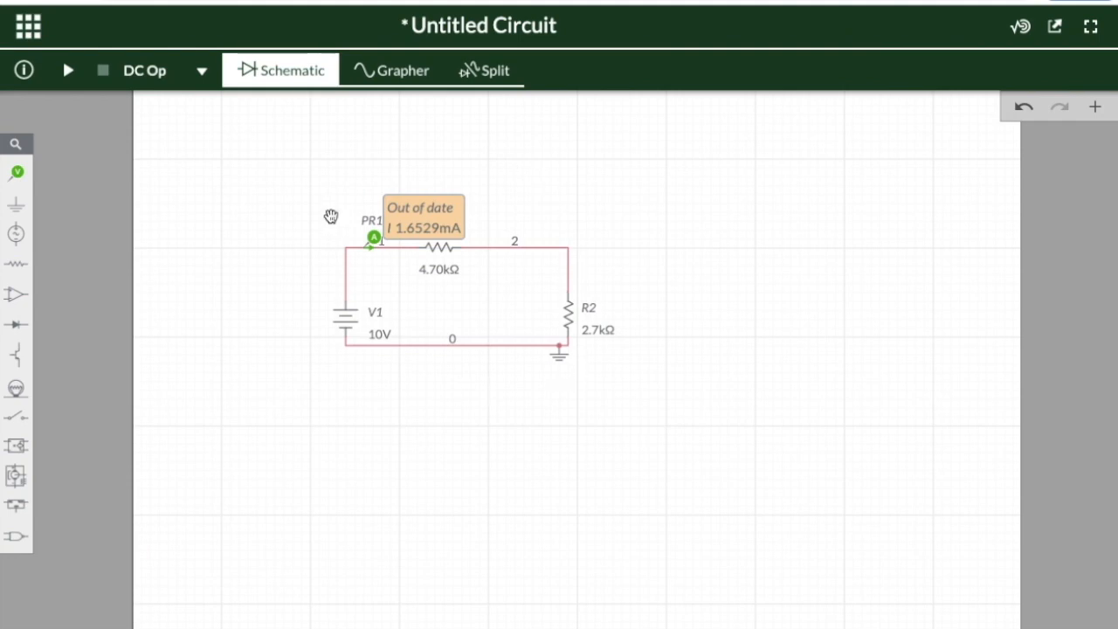
Delete current probe PR1 and resistor R1 from the top branch
left_click(374, 238)
left_click(396, 215)
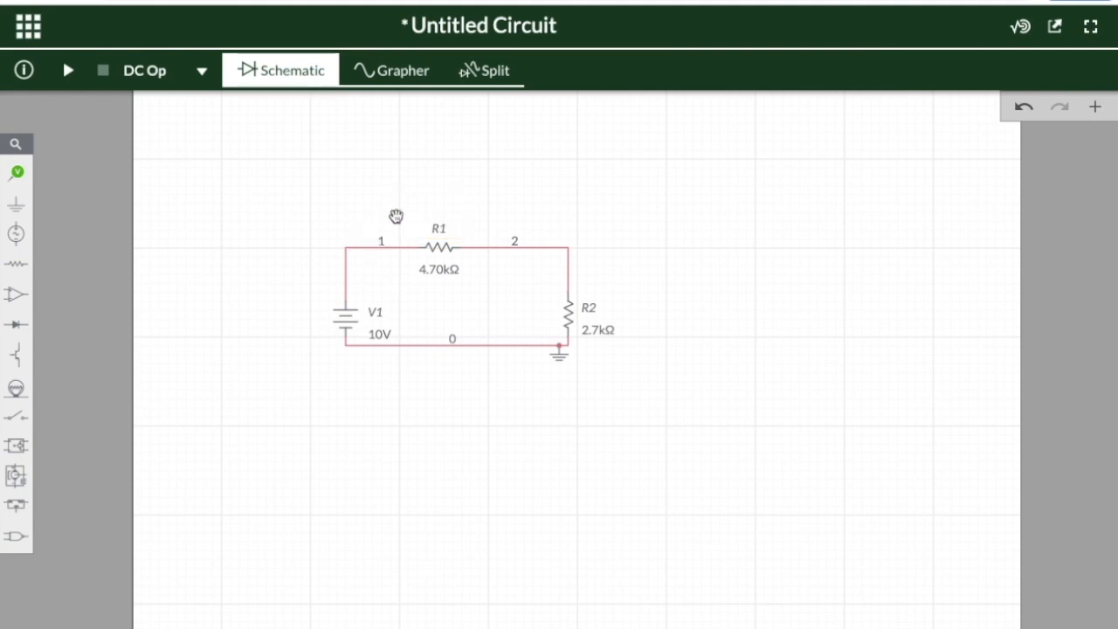
left_click(439, 249)
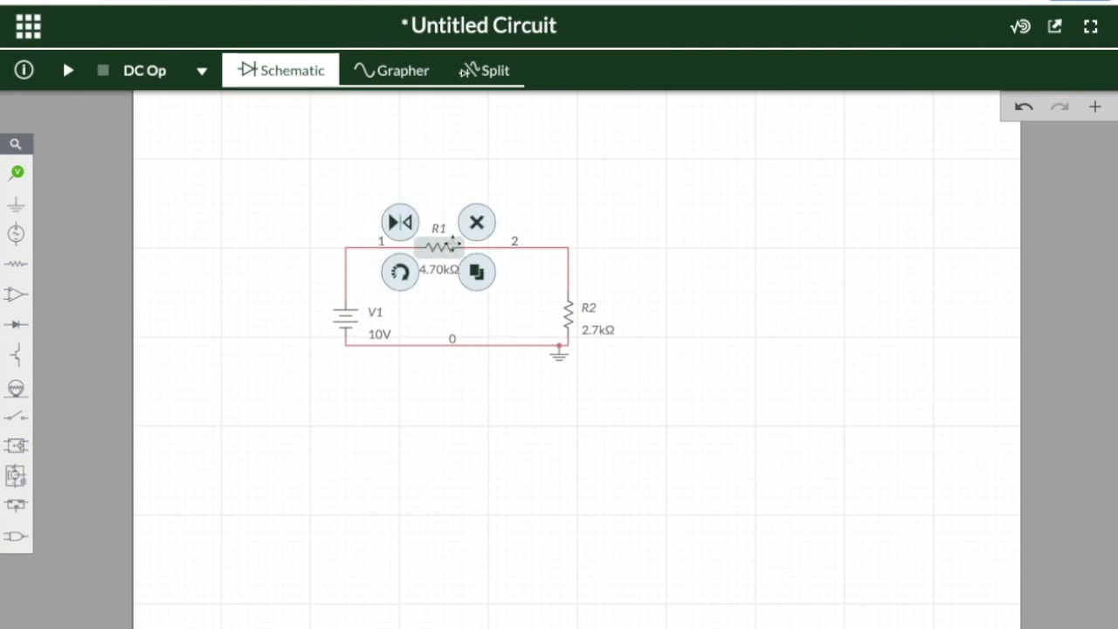
left_click(476, 223)
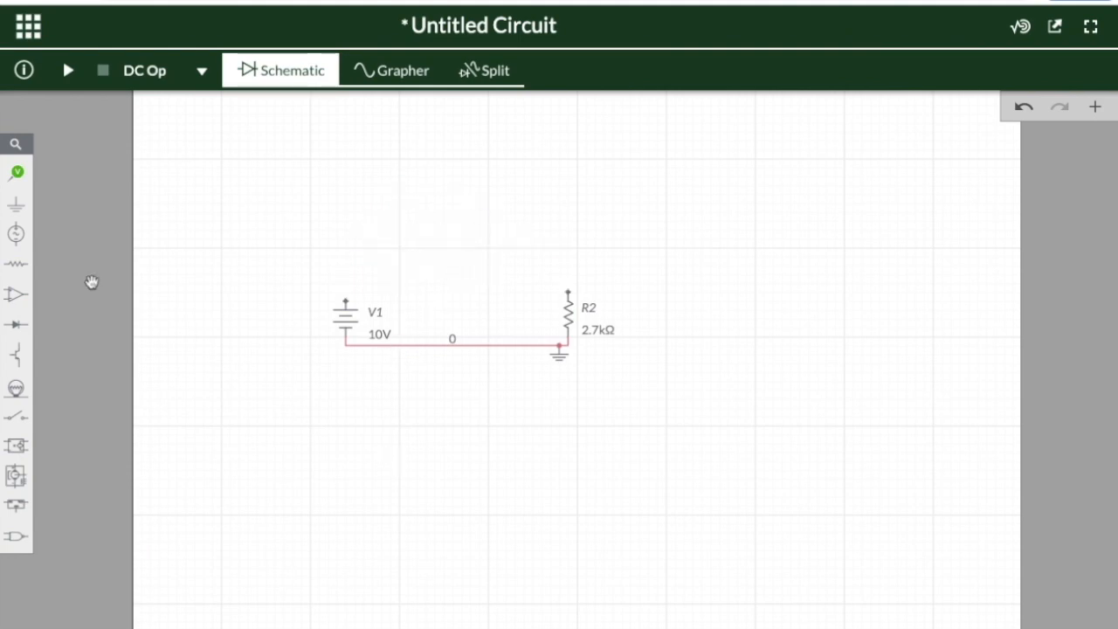
Place a new 1 kΩ resistor above V1 and rotate it to a vertical orientation
left_click(14, 262)
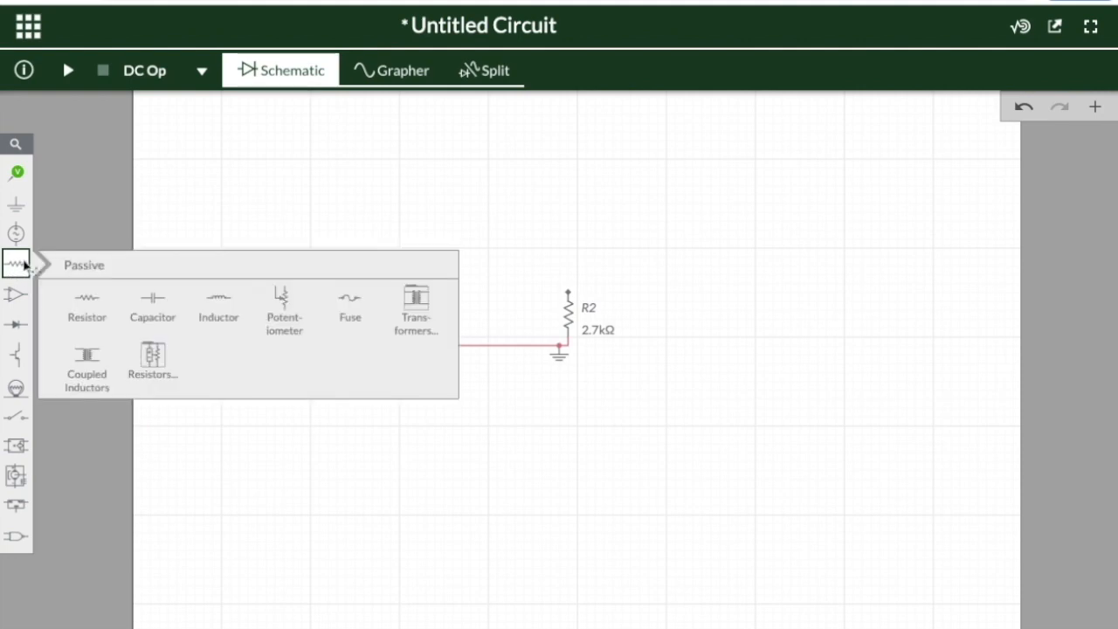
left_click(85, 302)
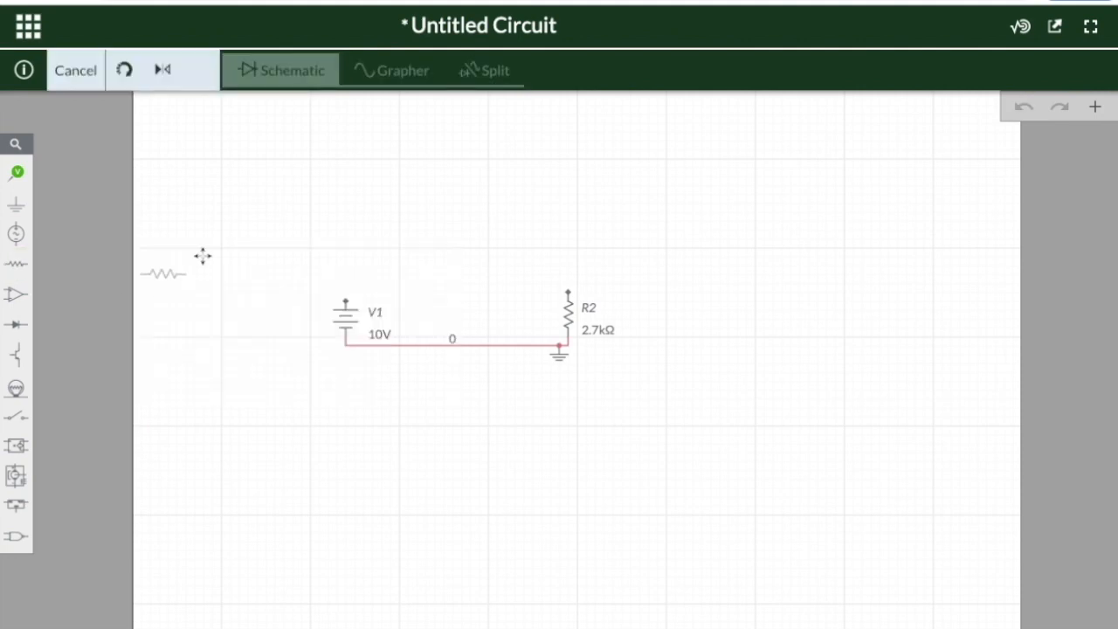
left_click(342, 228)
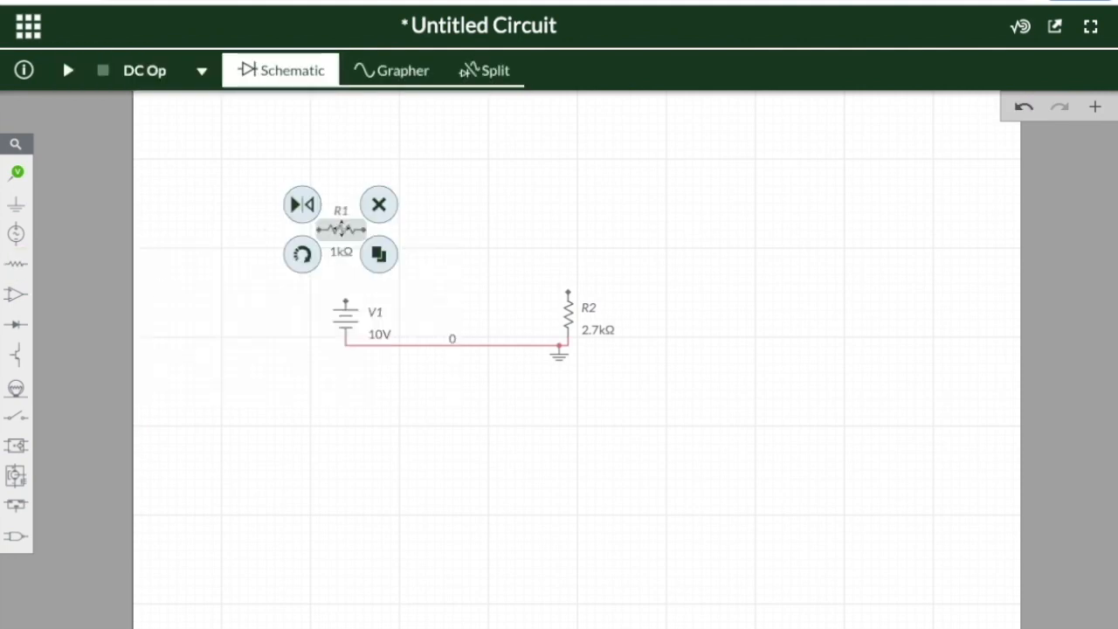
key("ctrl+r")
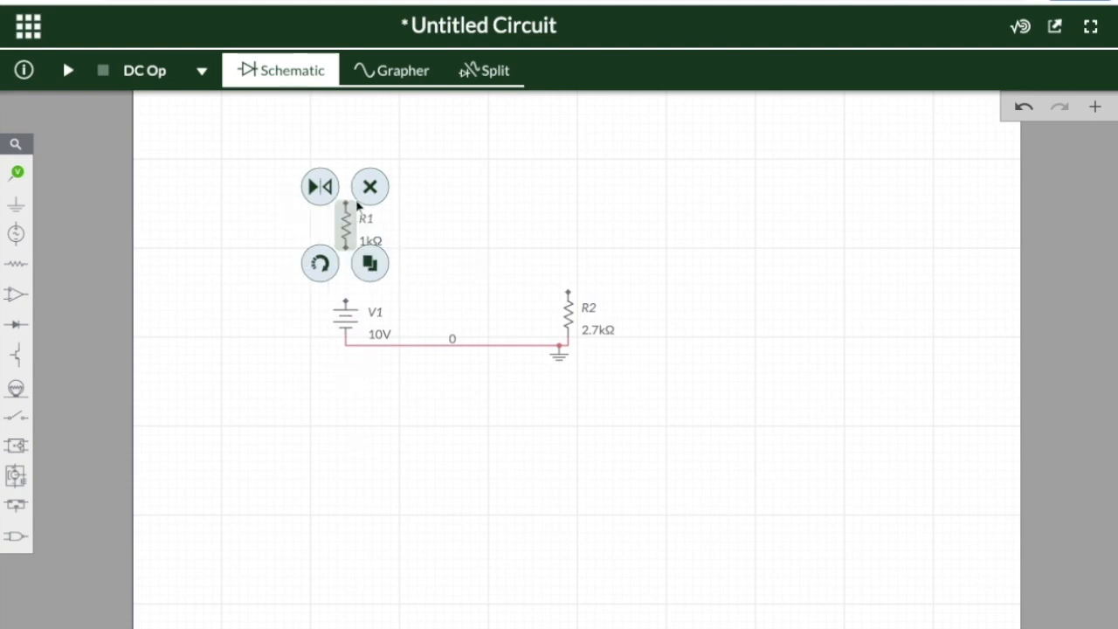
left_click(448, 196)
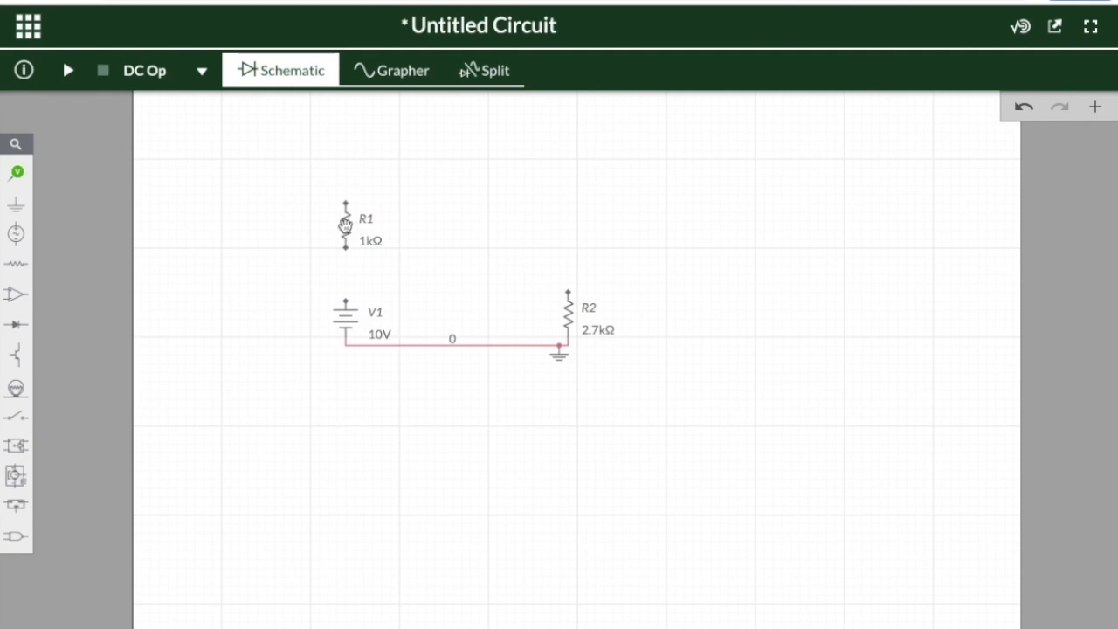
Move the new resistor R1 down closer to V1 and wire its lower end to V1's upper terminal
left_click_drag(345, 225, 345, 252)
left_click(348, 303)
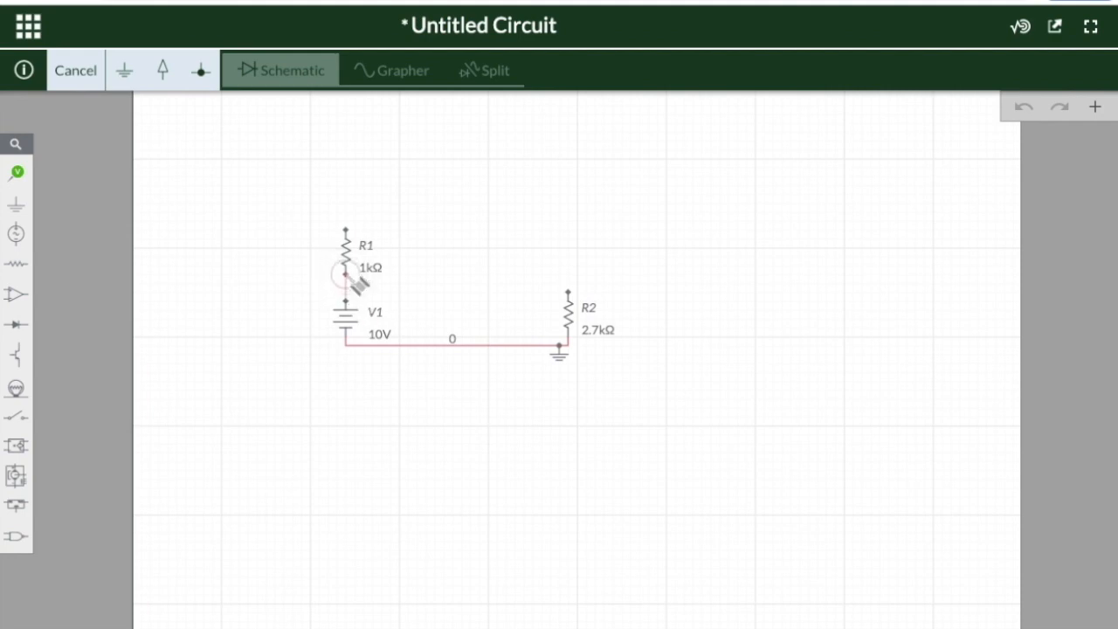
left_click(345, 274)
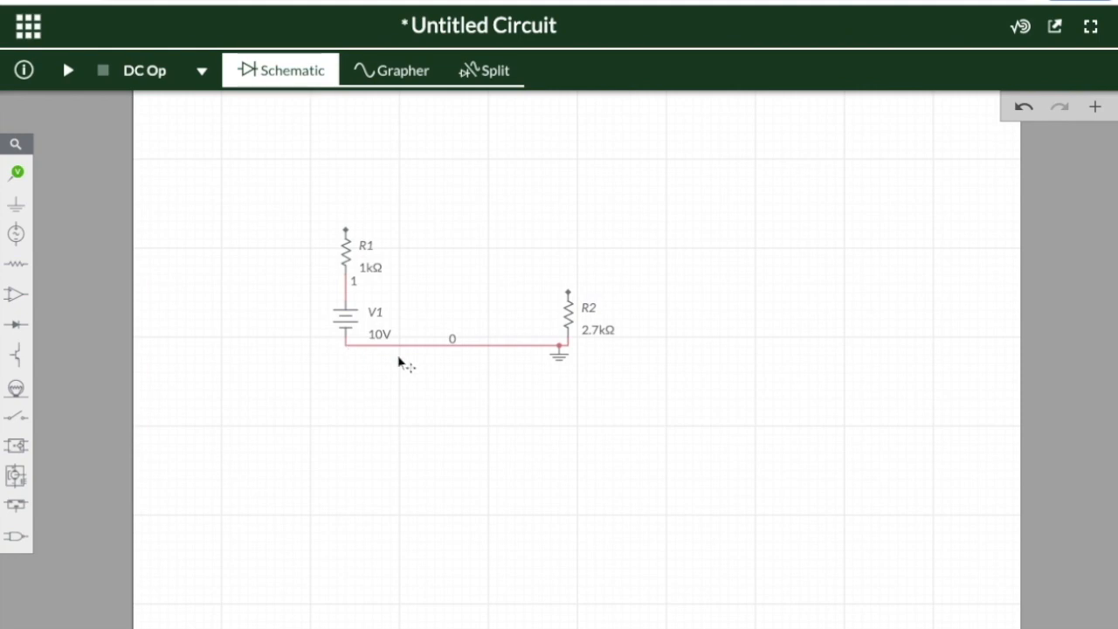
Wire the upper end of R1 to the upper end of R2 to close the loop
left_click(345, 231)
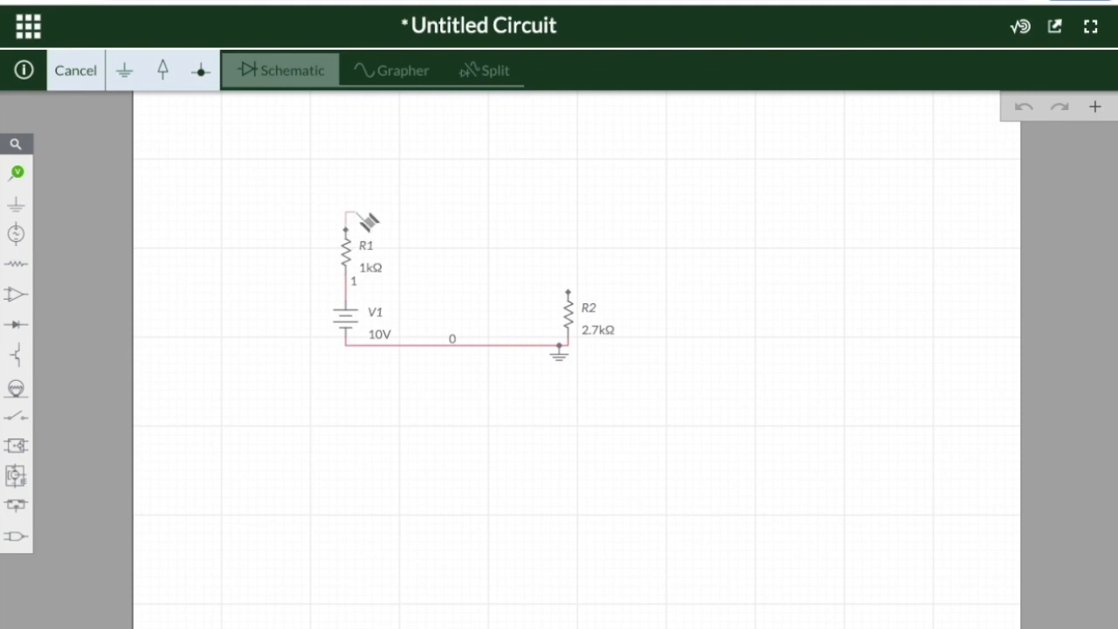
left_click(568, 294)
left_click(726, 241)
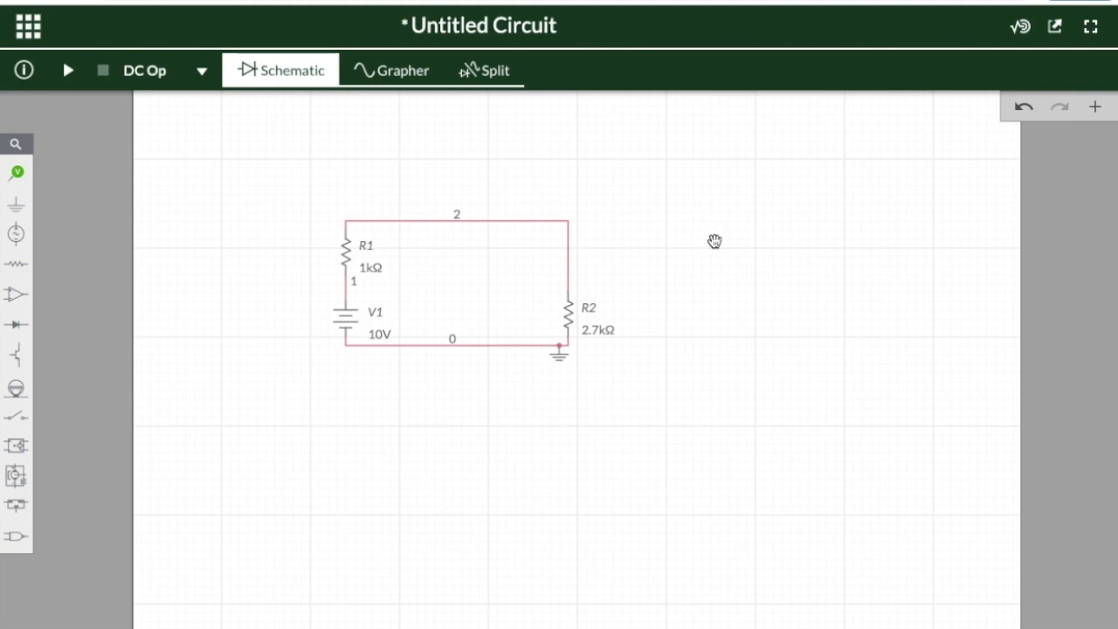
Place a voltage probe on the vertical wire just above R2
left_click(17, 172)
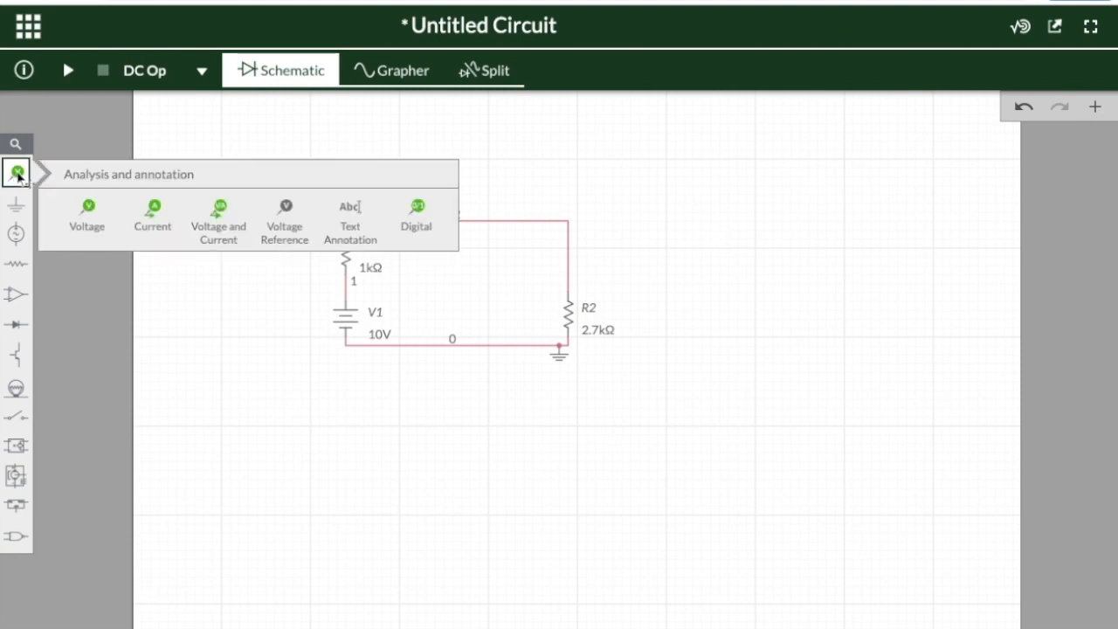
left_click(86, 211)
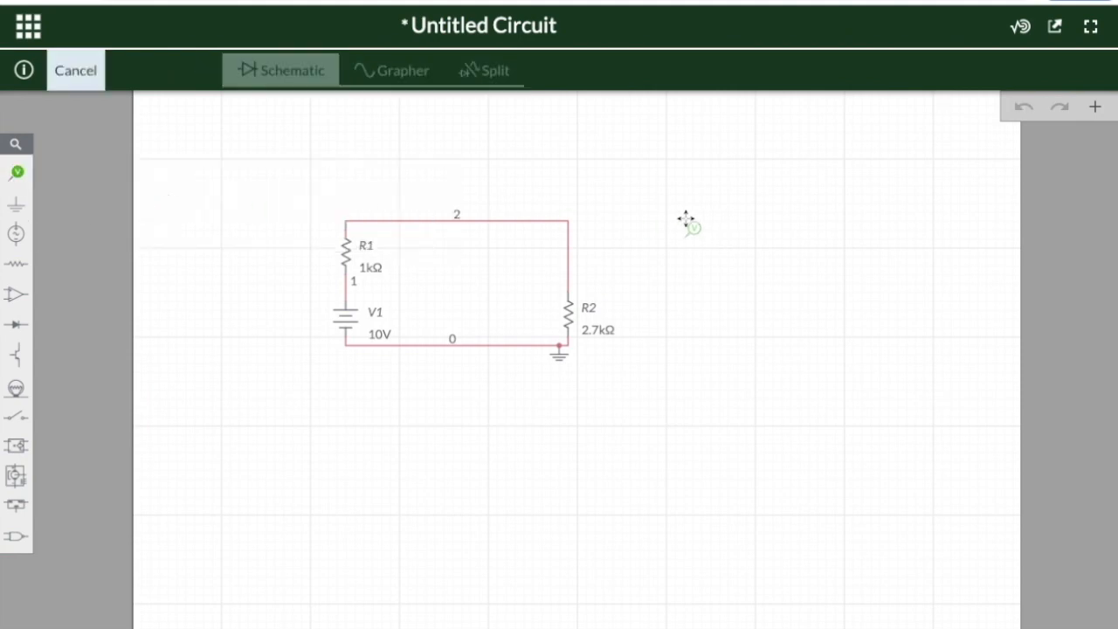
left_click(588, 253)
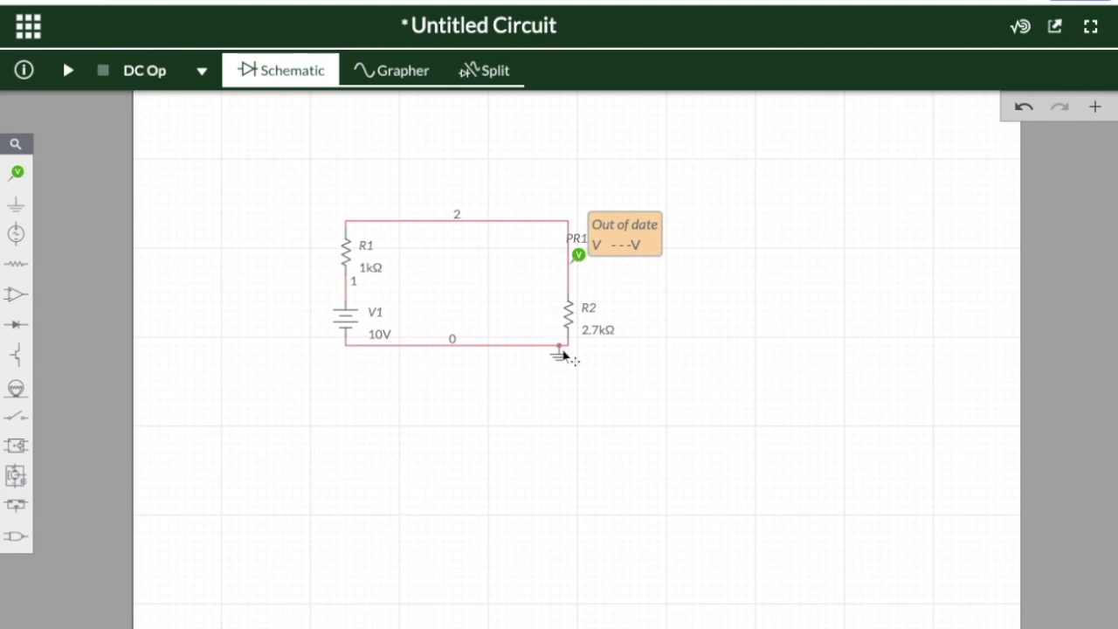
Place a current probe on the top wire between R1 and R2
left_click(18, 172)
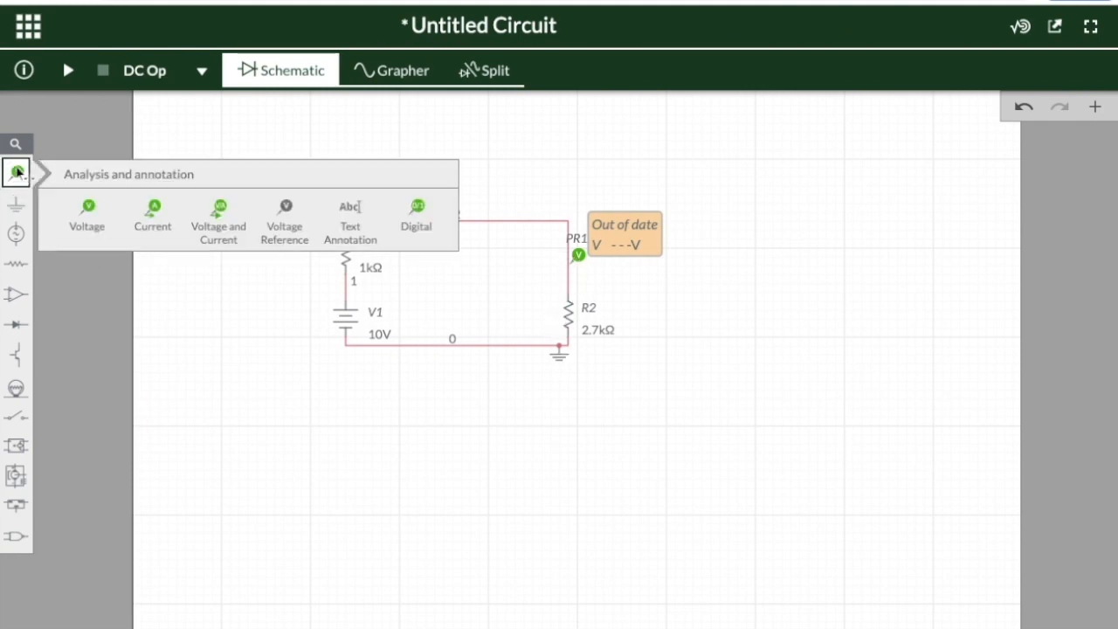
left_click(150, 213)
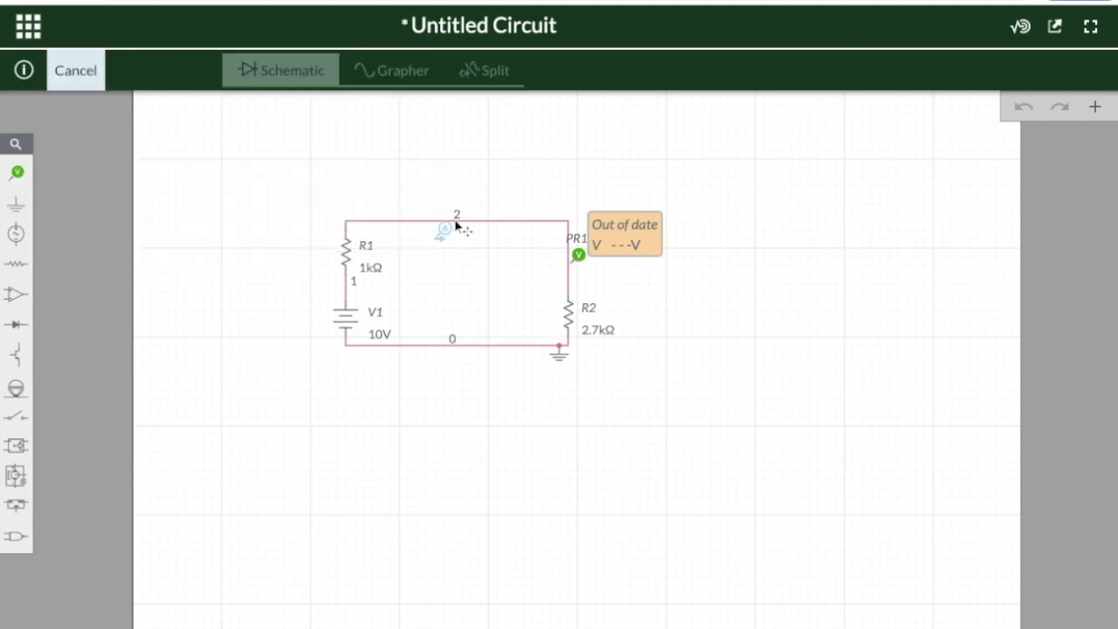
left_click(421, 208)
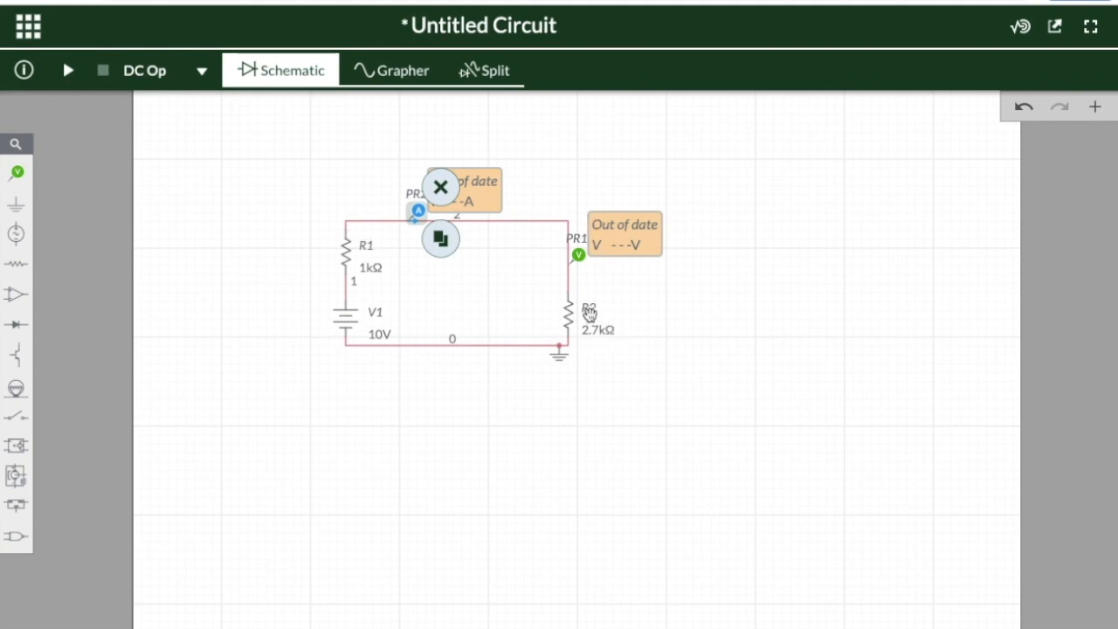
left_click(447, 460)
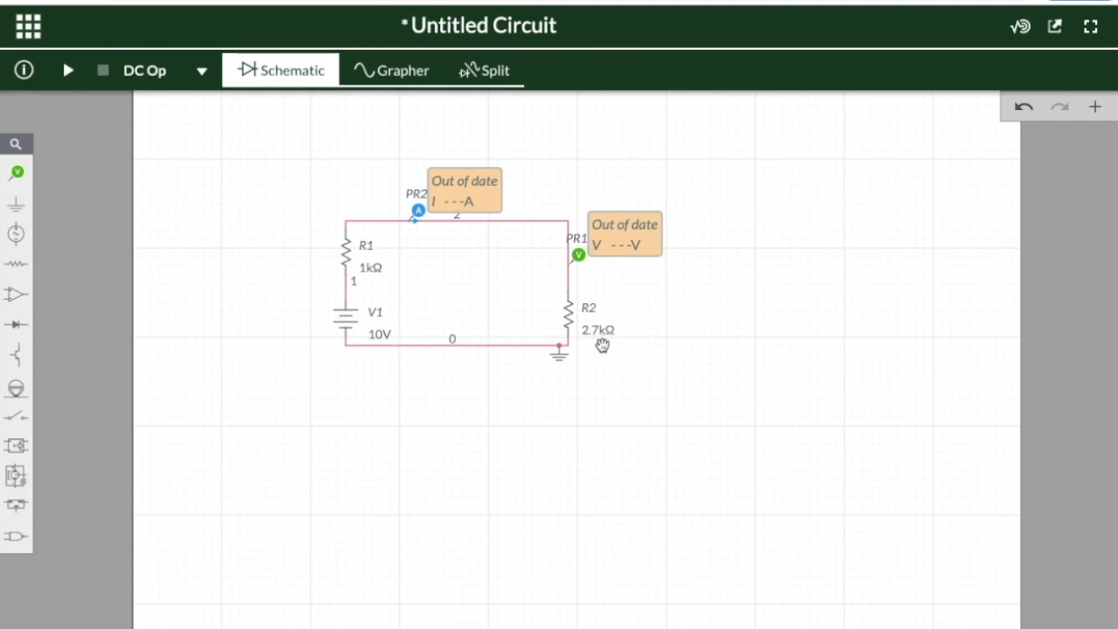
Show the schematic and results side by side and run the DC Op simulation of the single-loop circuit
left_click(500, 78)
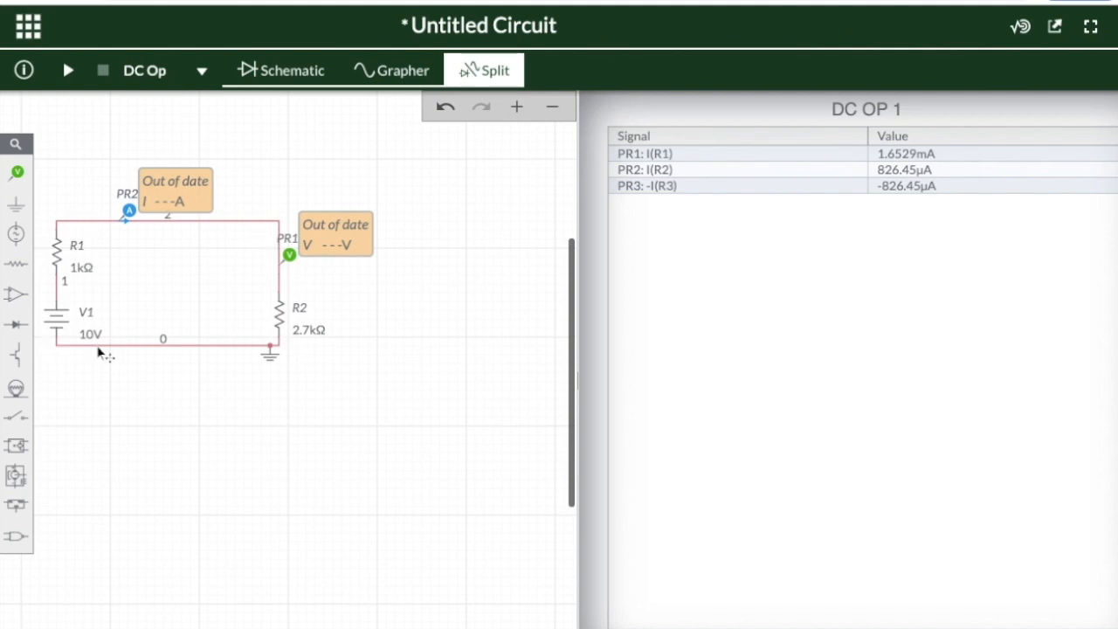
left_click(68, 69)
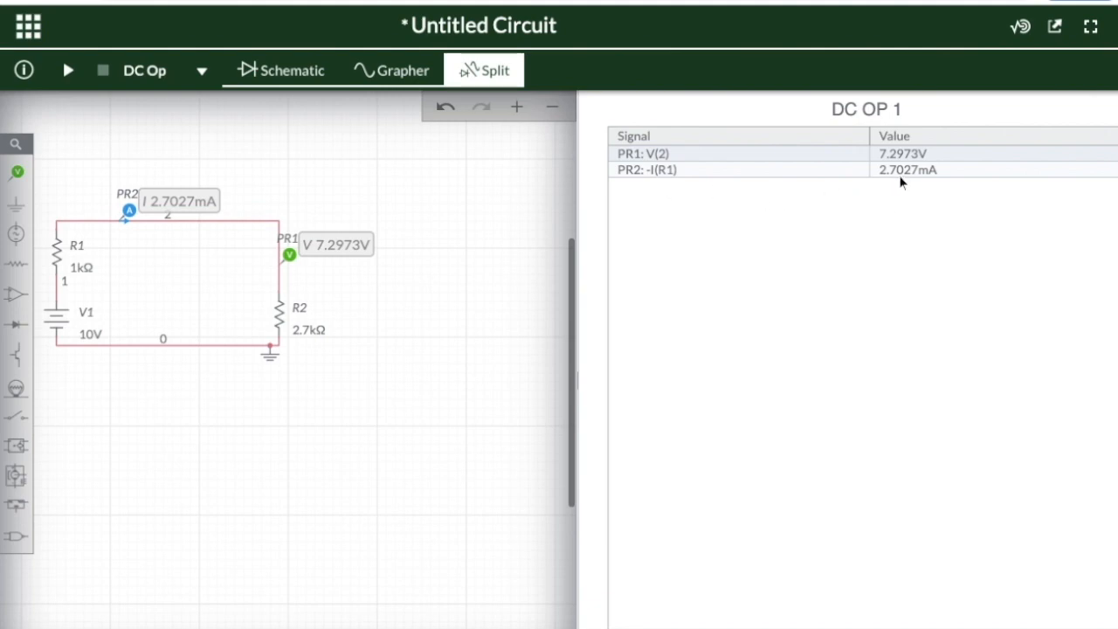
Set R2's resistance to 1.50 kΩ and rerun the DC Op simulation
left_click(304, 332)
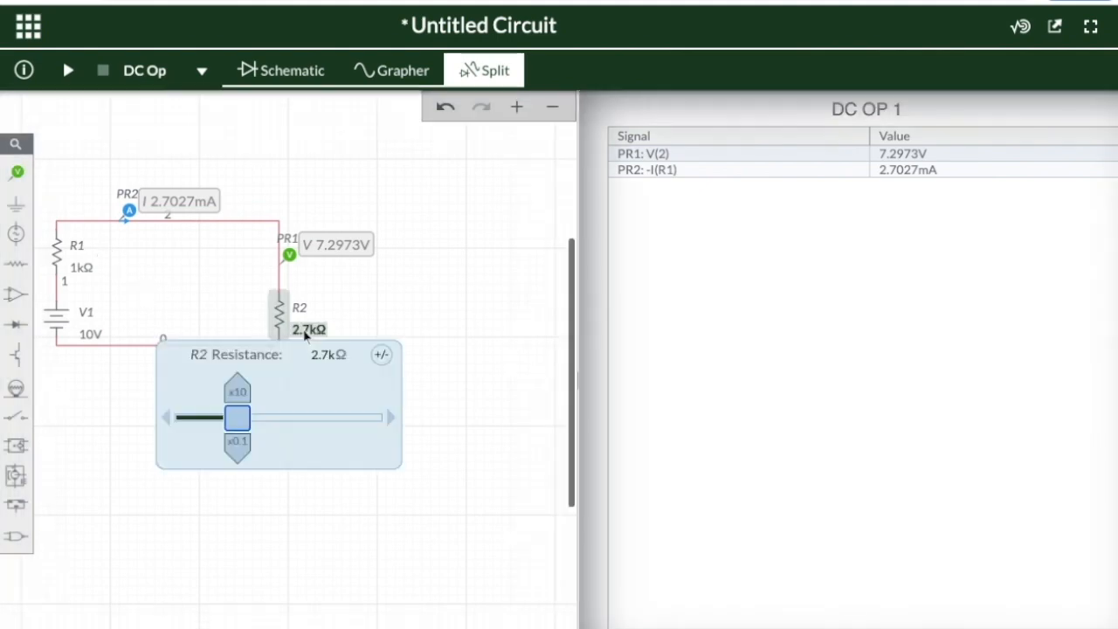
left_click_drag(236, 422, 215, 422)
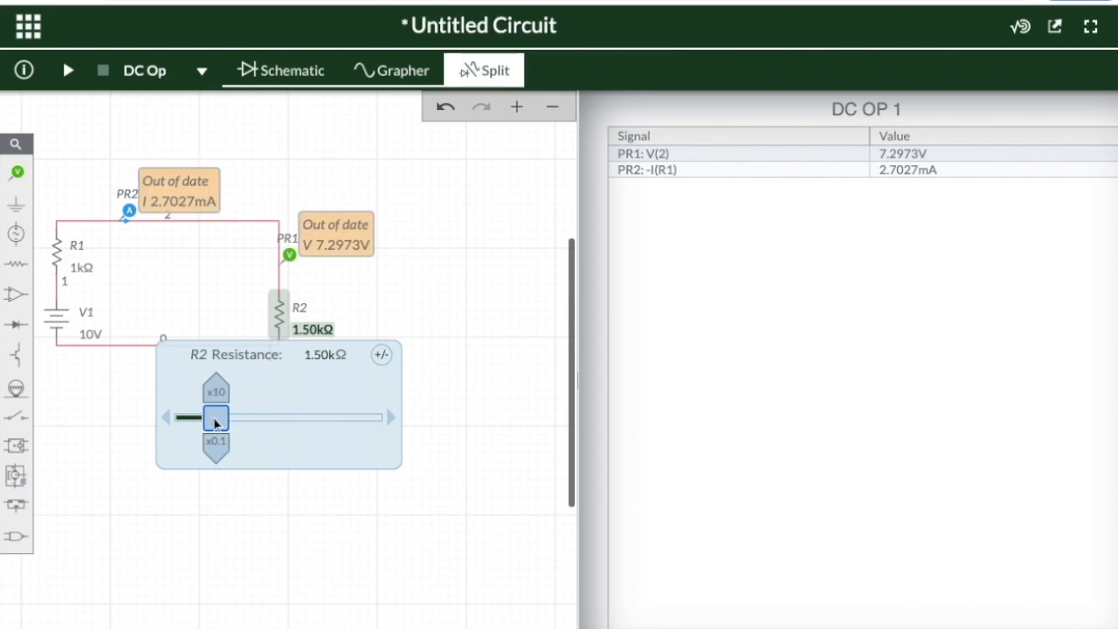
left_click(452, 282)
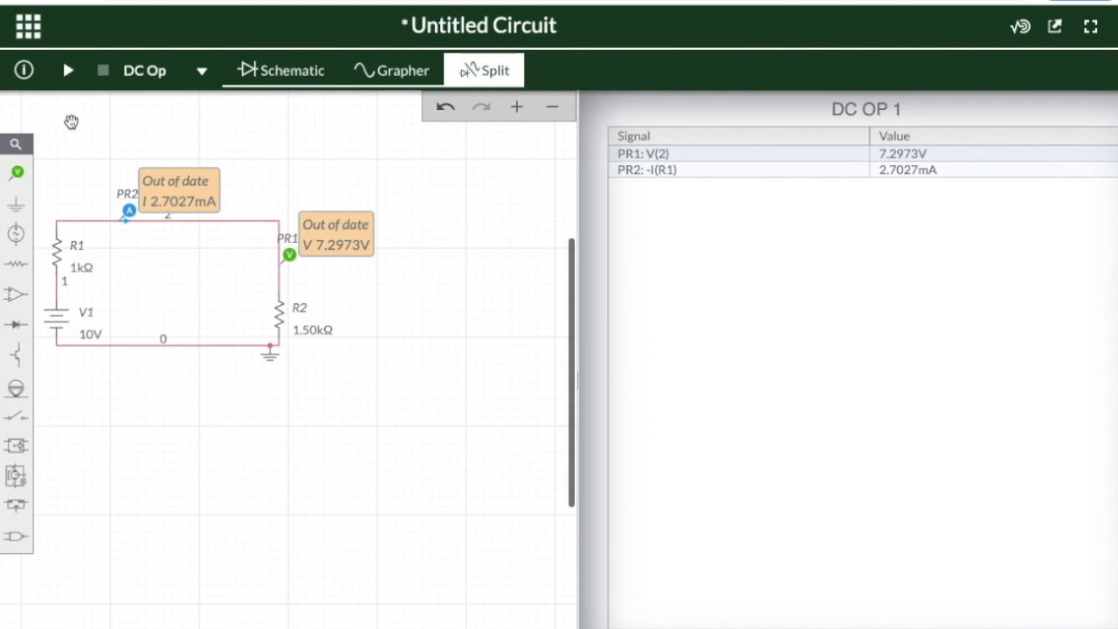
left_click(68, 72)
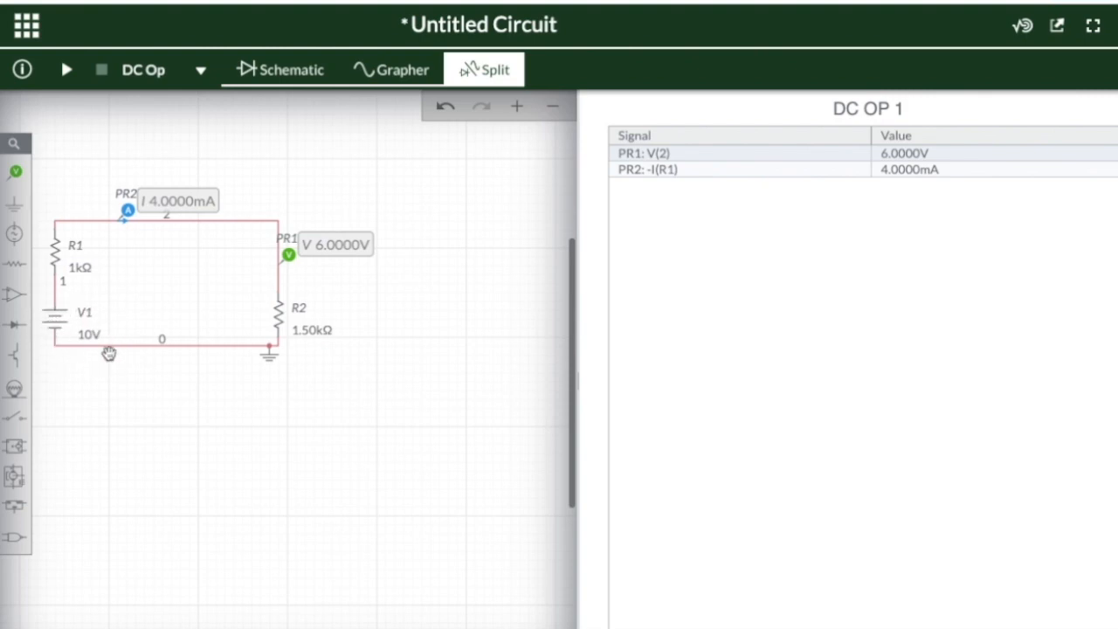
Set R1's resistance to 300 Ω
left_click(81, 269)
left_click_drag(85, 358, 73, 358)
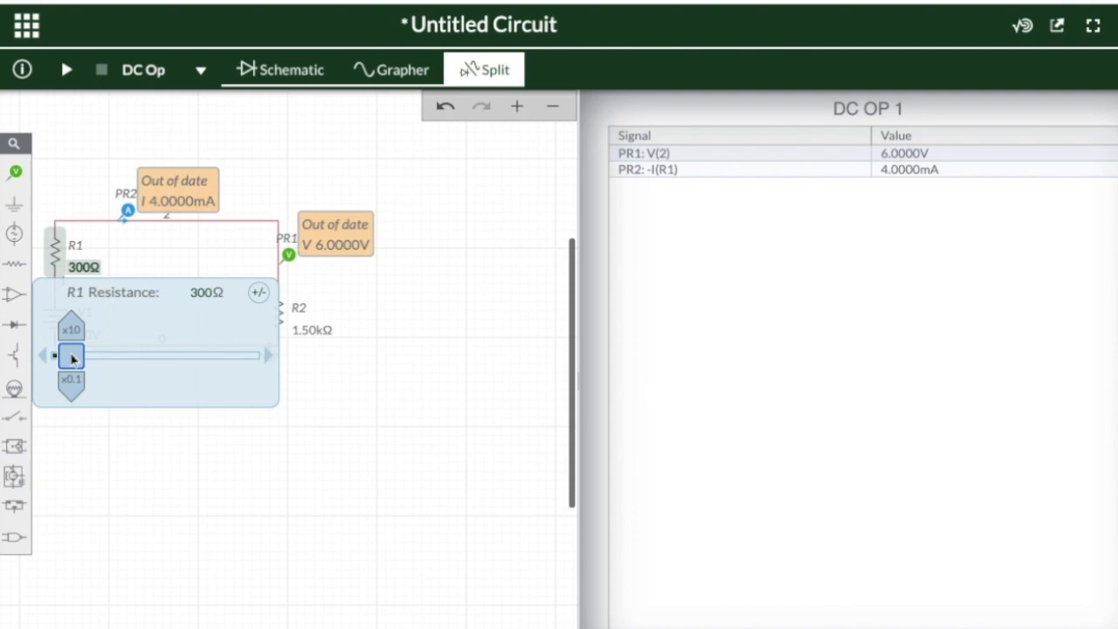
left_click(150, 468)
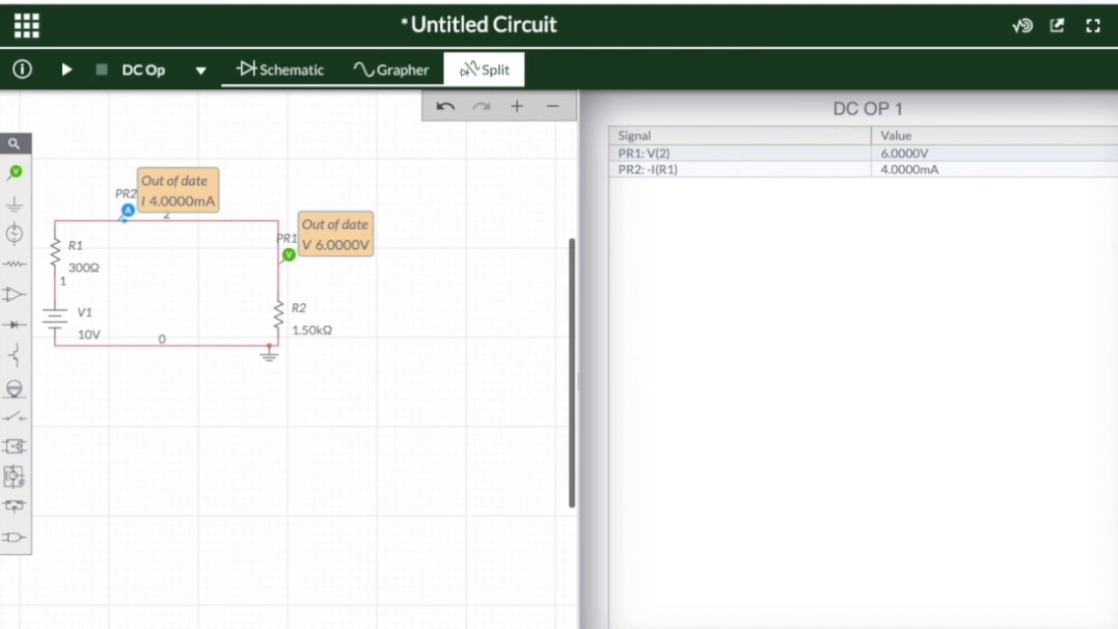
Rerun the DC Op simulation with the new R1 value, and delete the voltage probe on the wire above R2
left_click(67, 71)
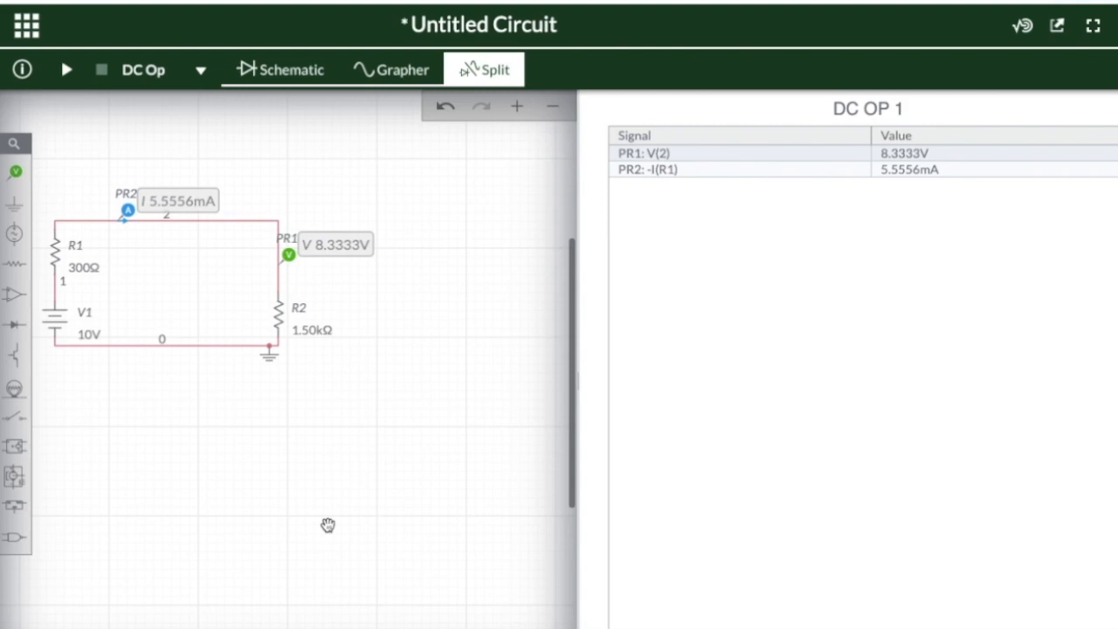
left_click(289, 256)
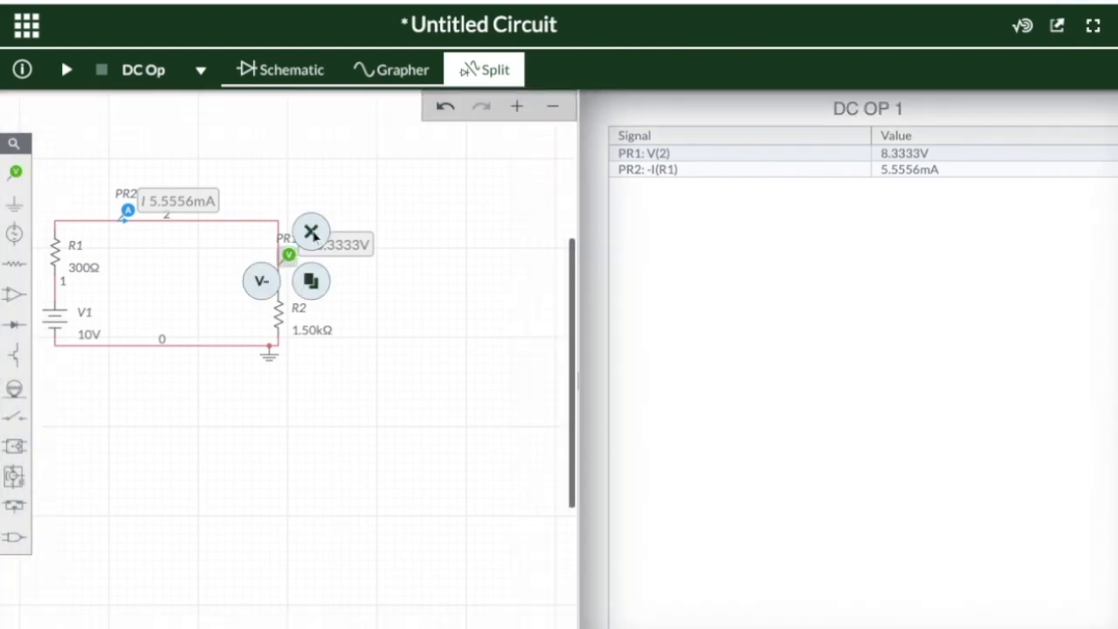
left_click(311, 232)
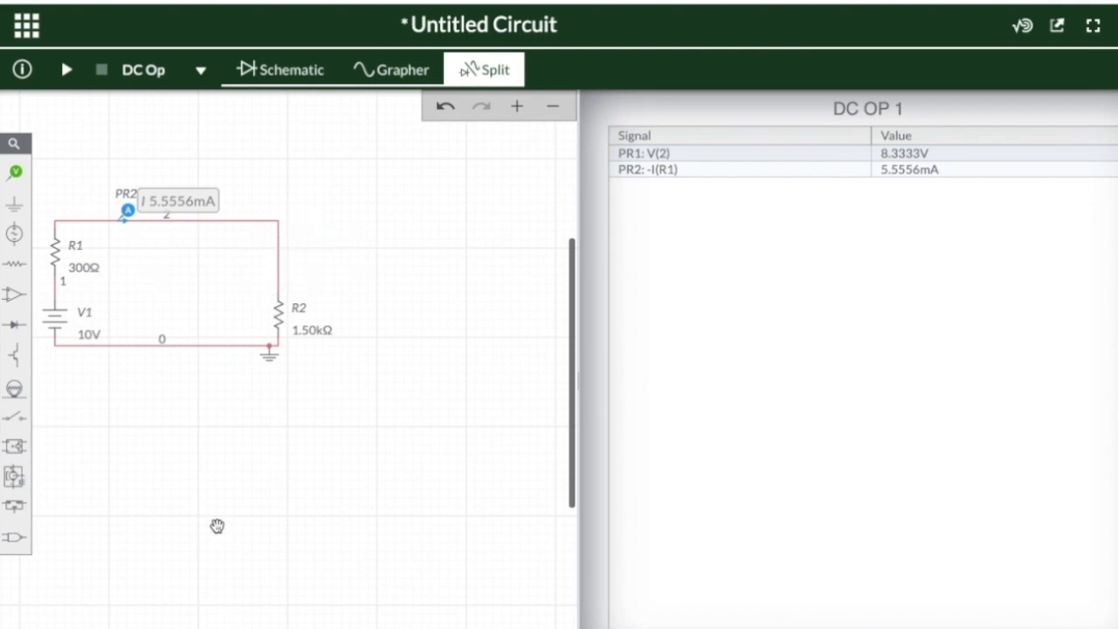
Set R2's resistance to 35 Ω and rerun the DC Op simulation
left_click(310, 331)
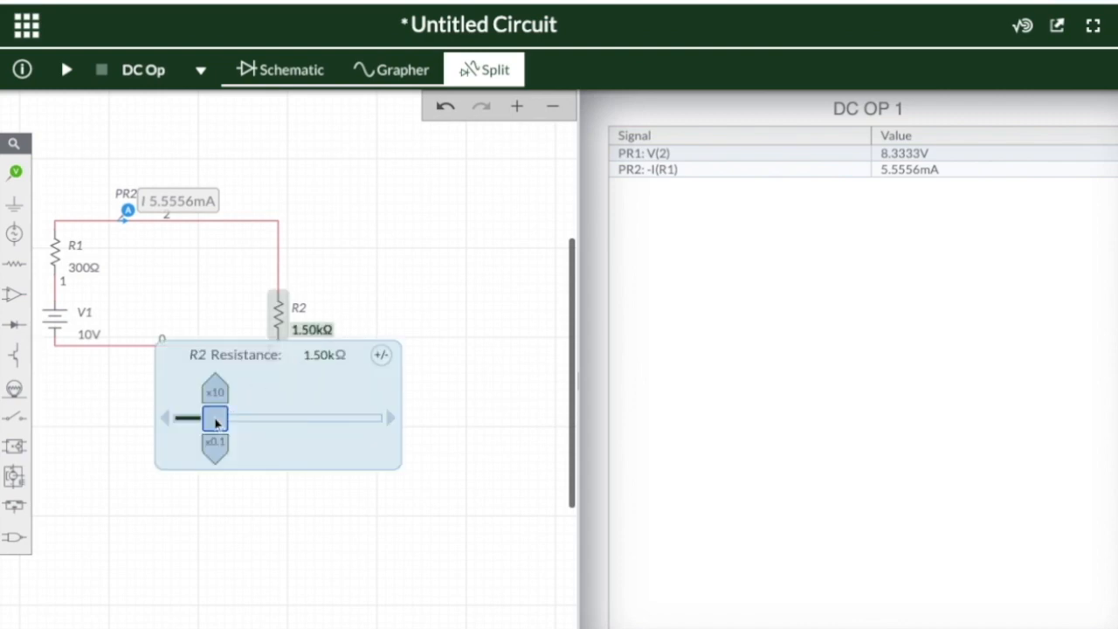
left_click_drag(216, 422, 196, 422)
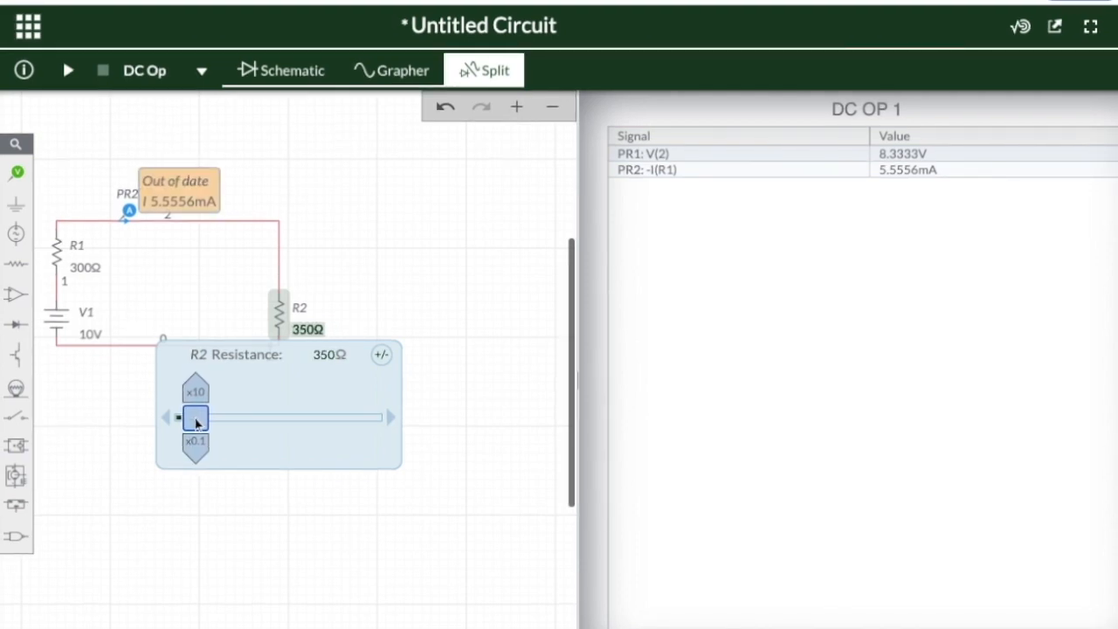
left_click(327, 354)
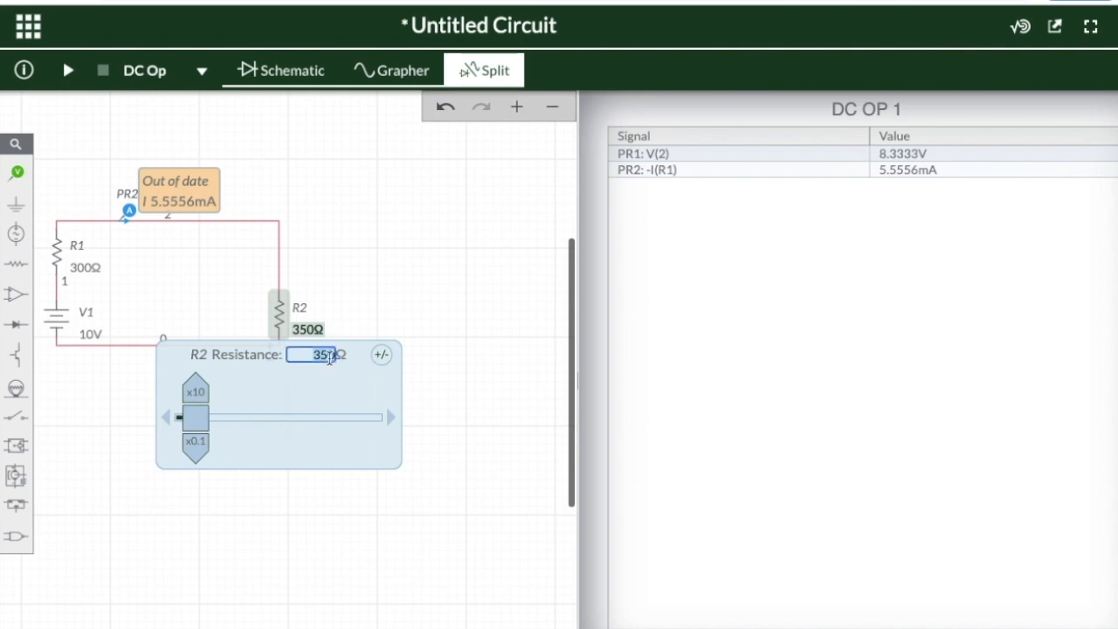
left_click(332, 354)
left_click(425, 282)
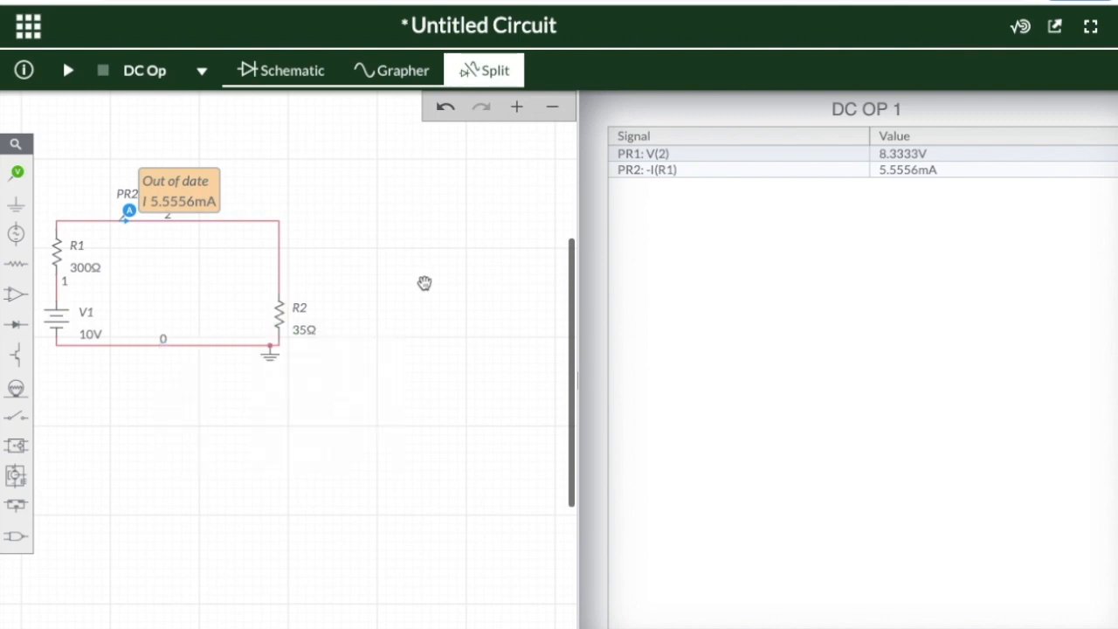
left_click(69, 71)
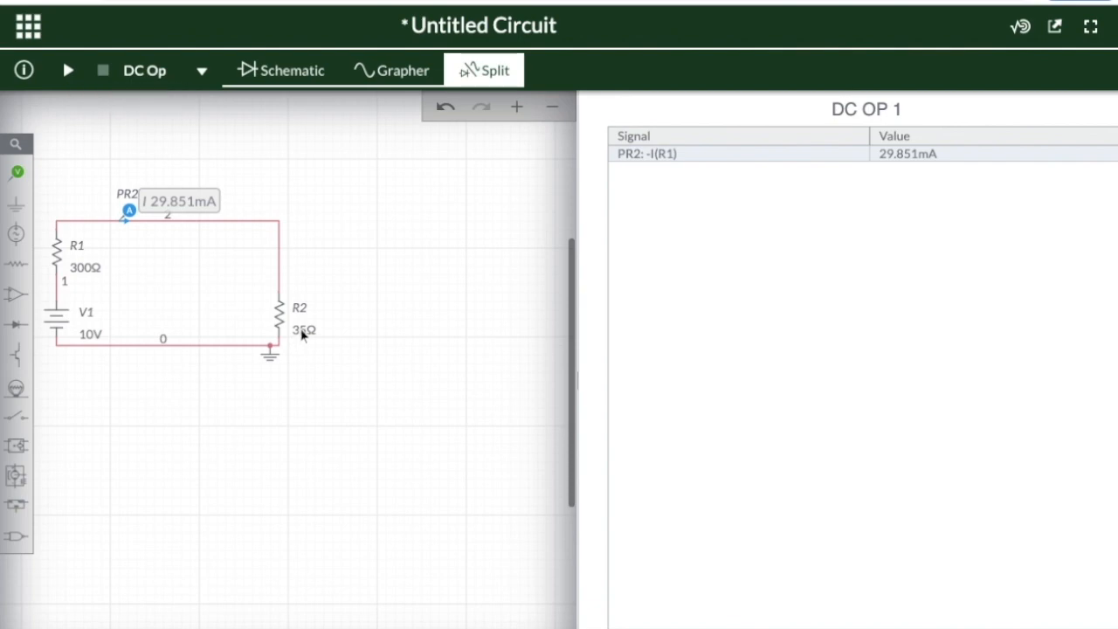
Change R2's resistance to 1.5 kΩ and simulate the circuit again with DC Op
left_click(303, 334)
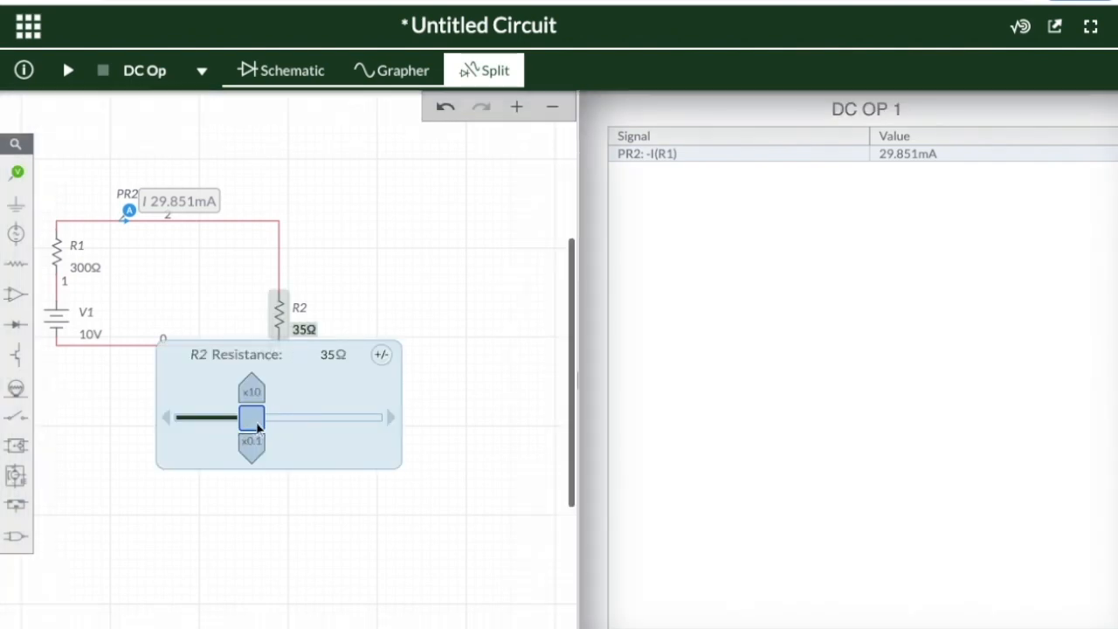
left_click(328, 357)
left_click(330, 358)
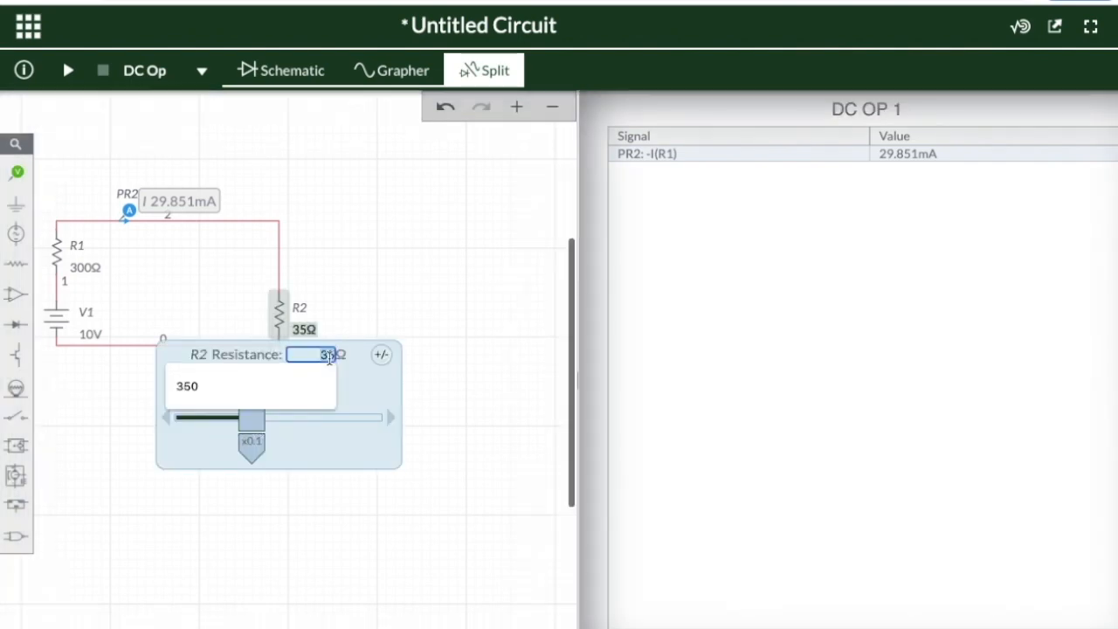
type("1.5k")
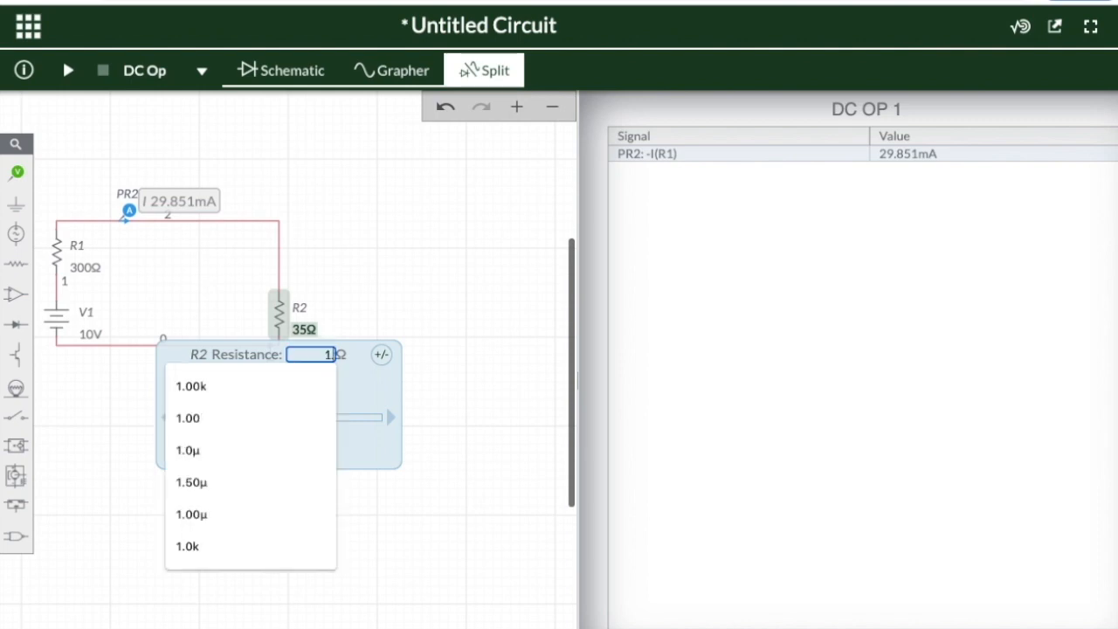
key("Return")
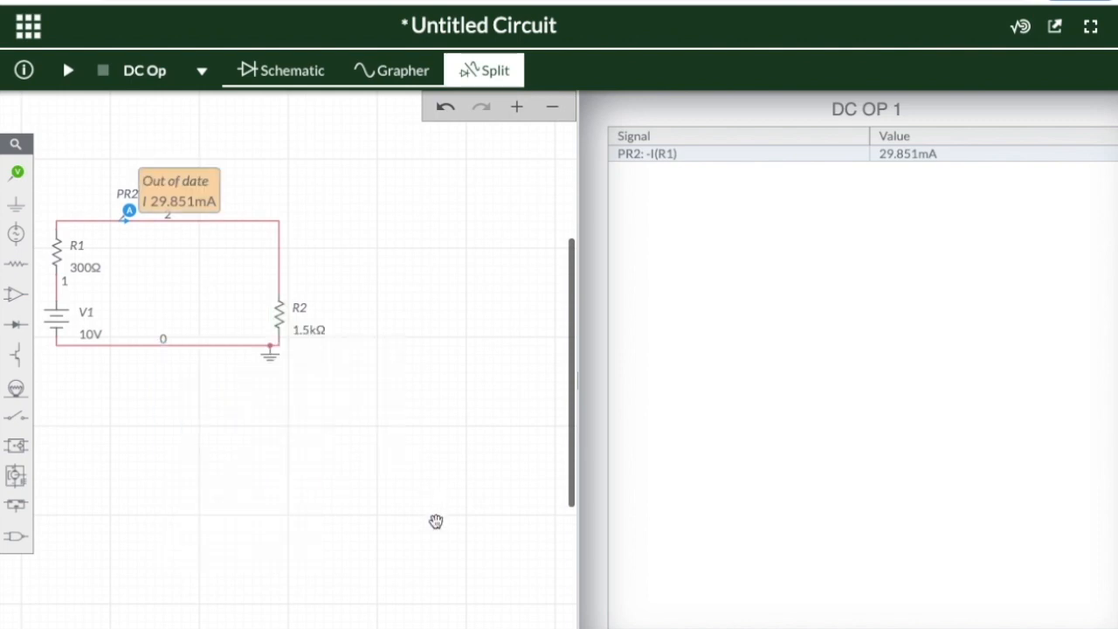
left_click(69, 73)
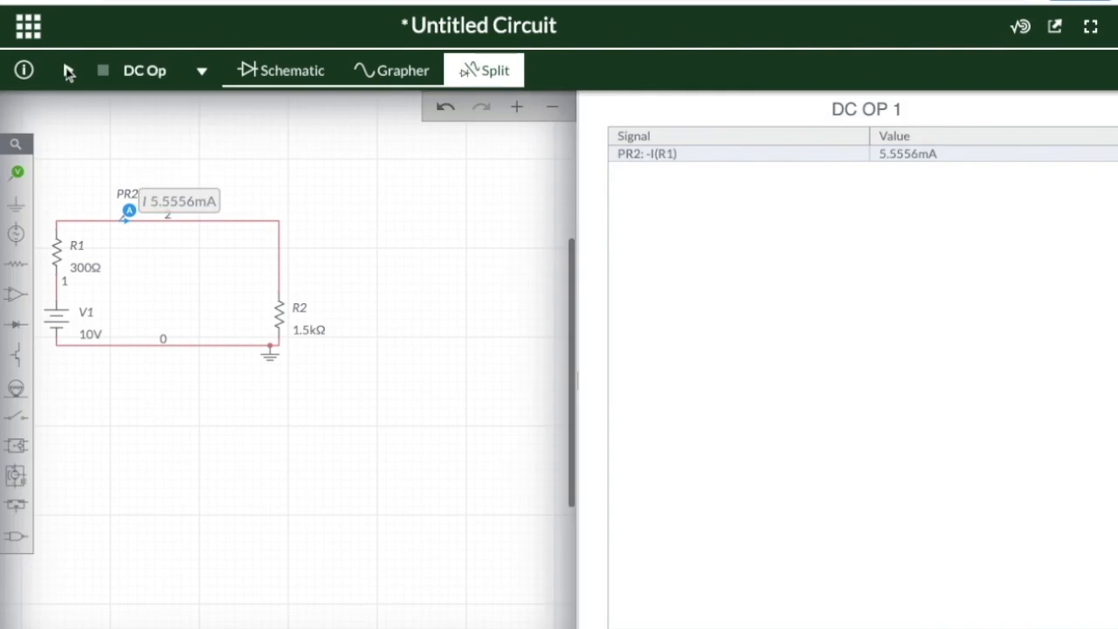